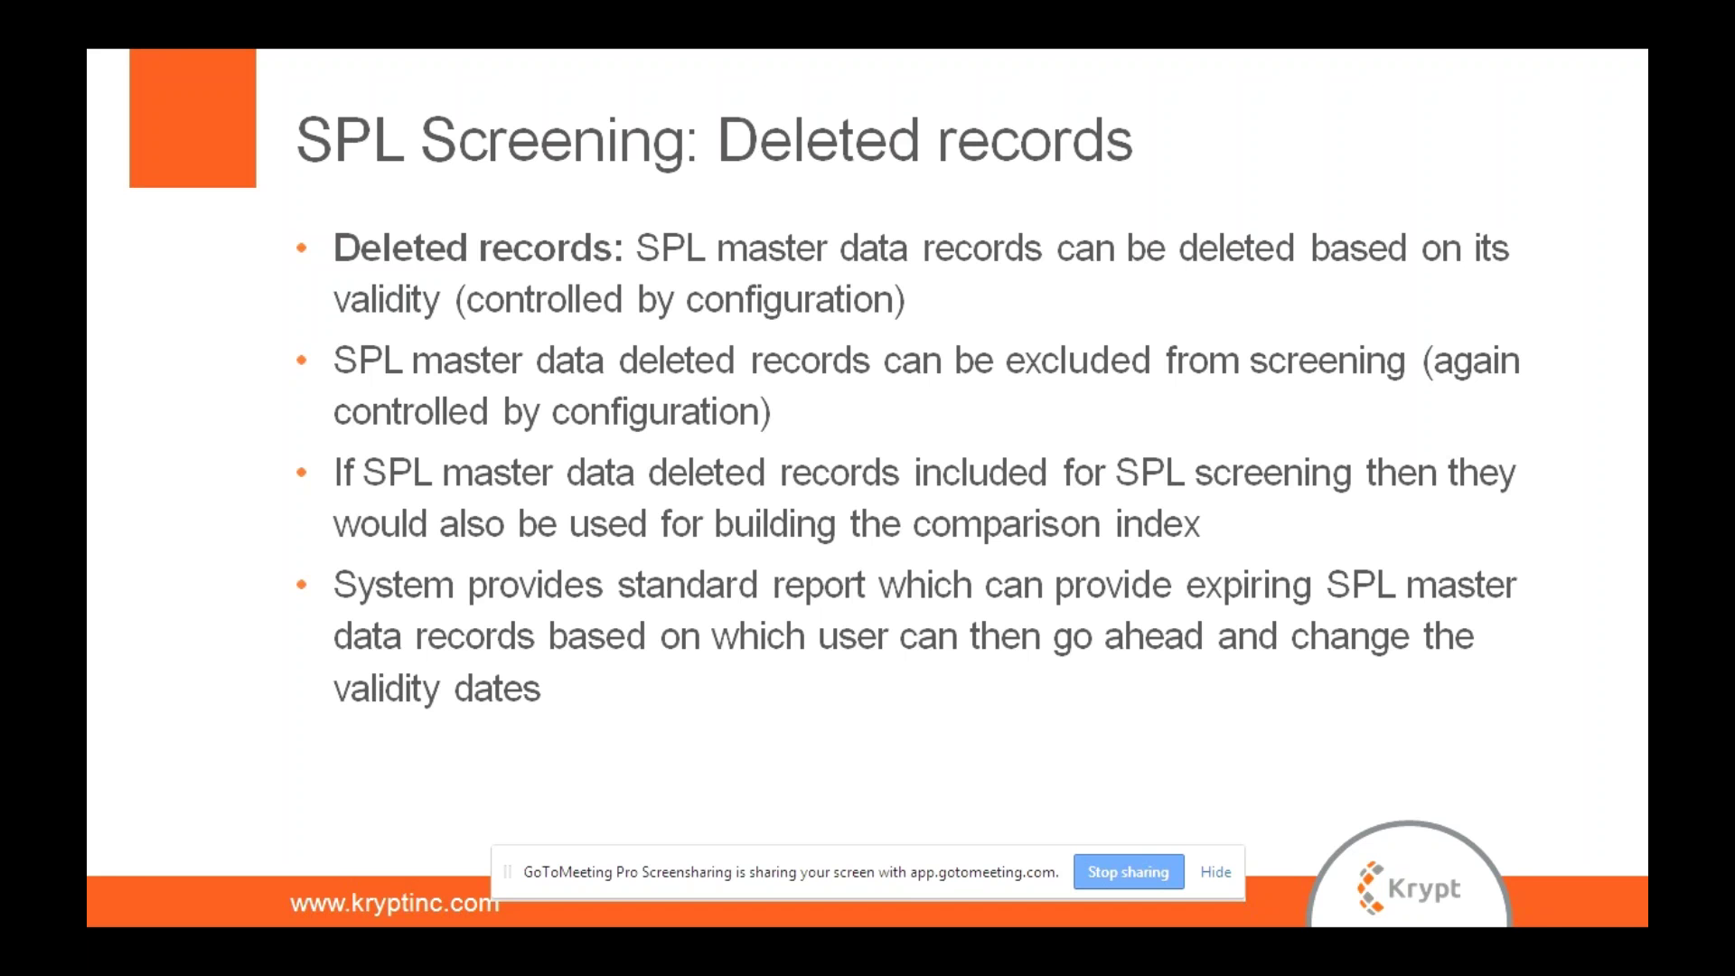
Leave the slide show and launch Display Expiring Sanctioned Party Lists from SPL Screening master data.
{"action": "key", "text": "Escape"}
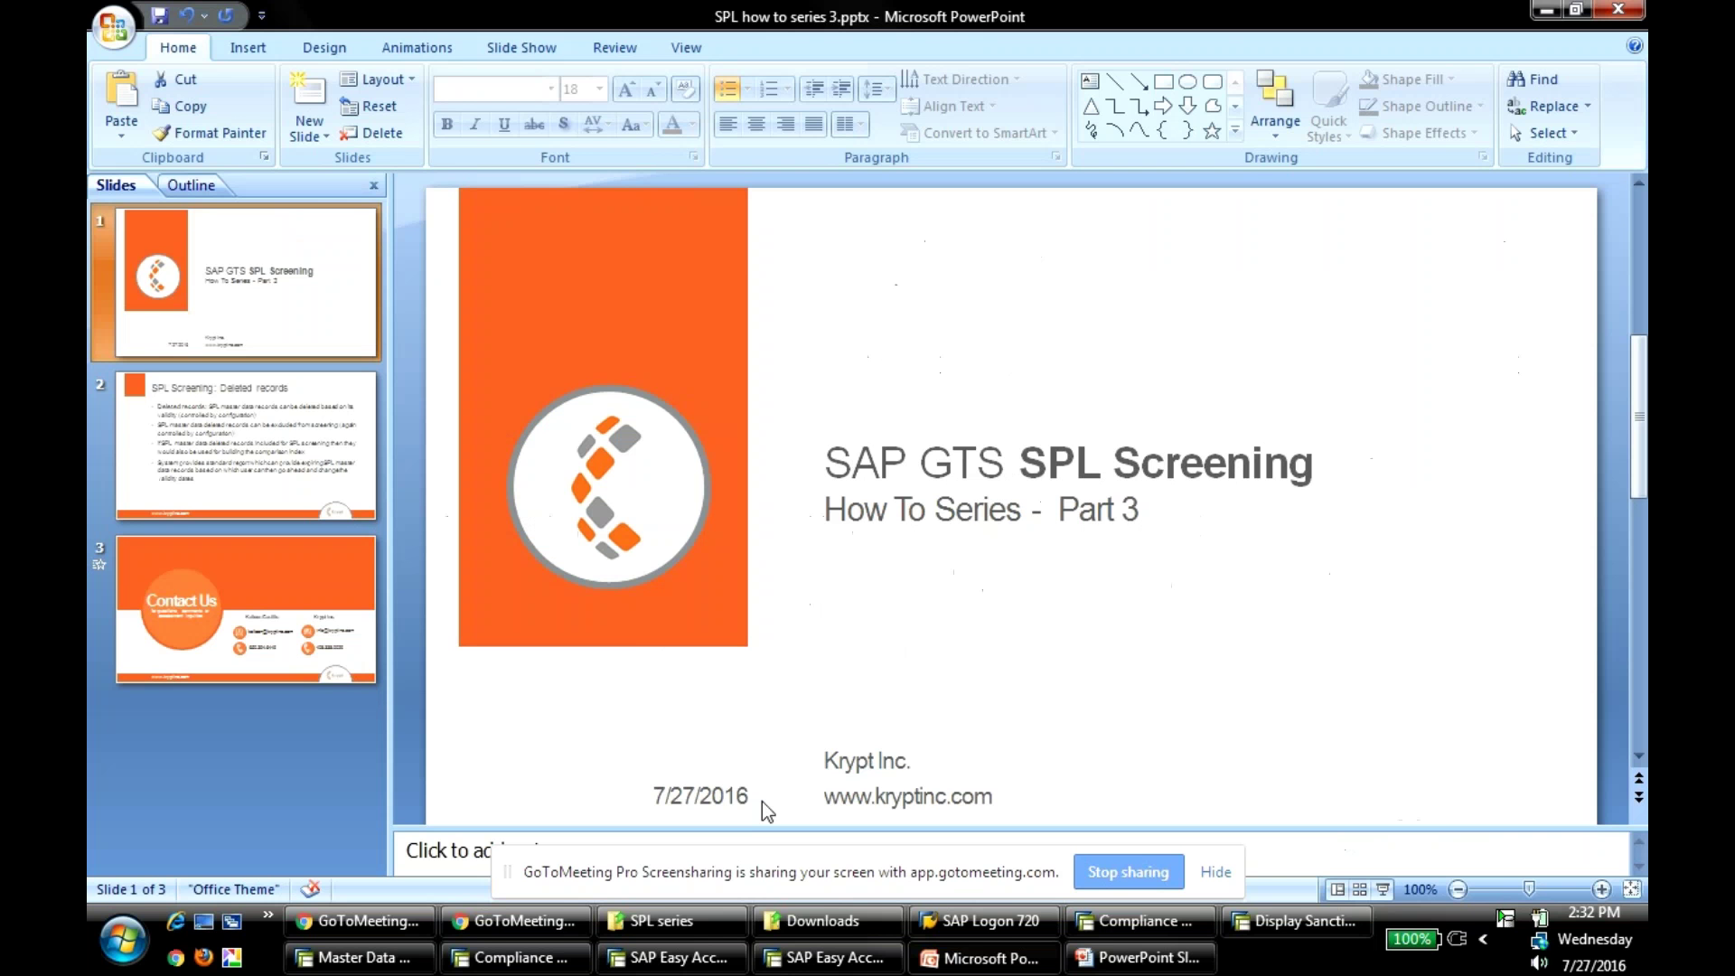
{"action": "scroll", "coordinate": [762, 800], "scroll_direction": "down", "scroll_amount": 1}
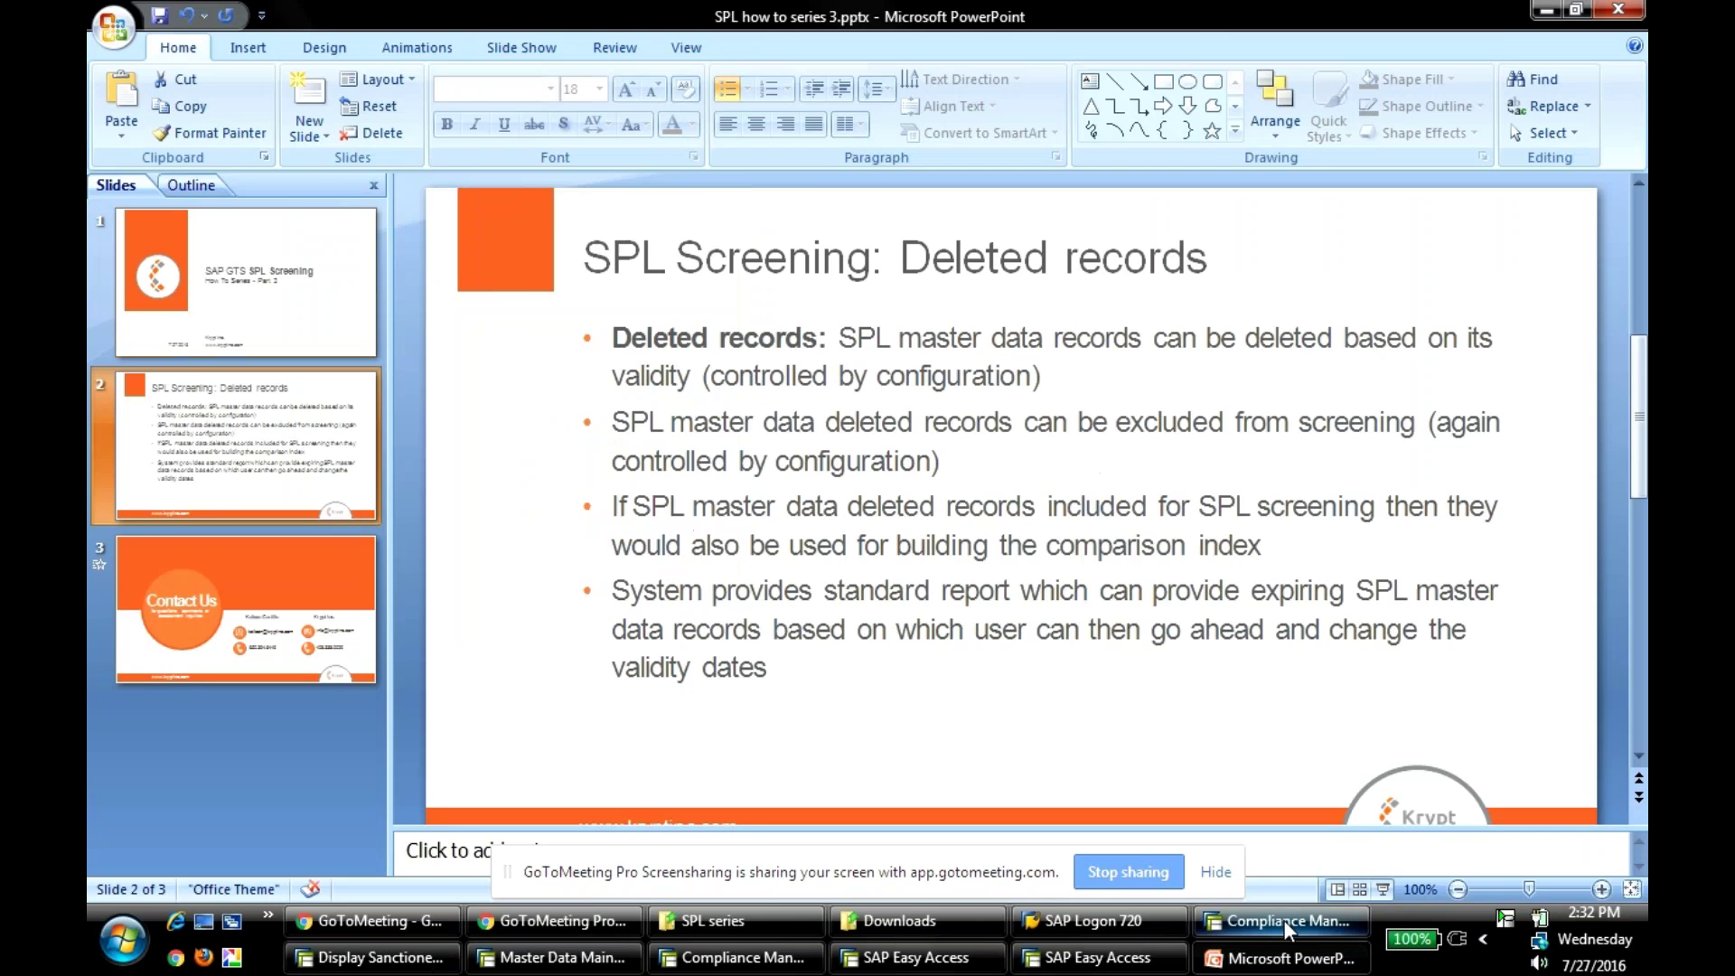
{"action": "left_click", "coordinate": [1283, 919]}
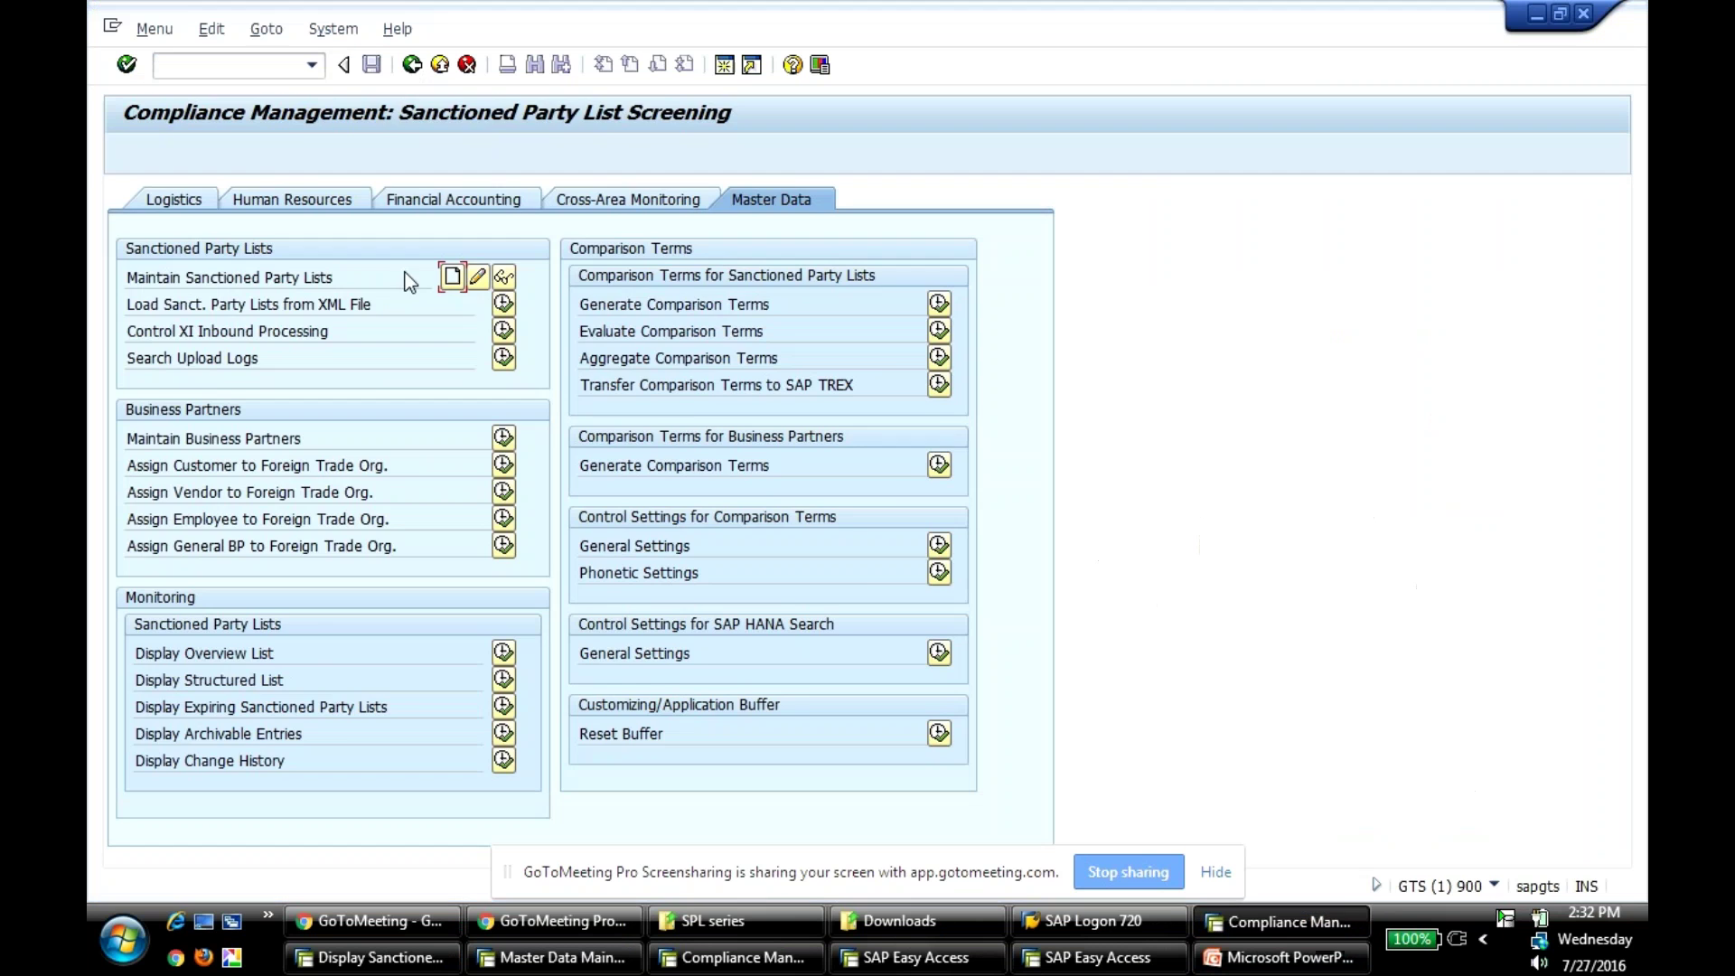
{"action": "left_click", "coordinate": [412, 66]}
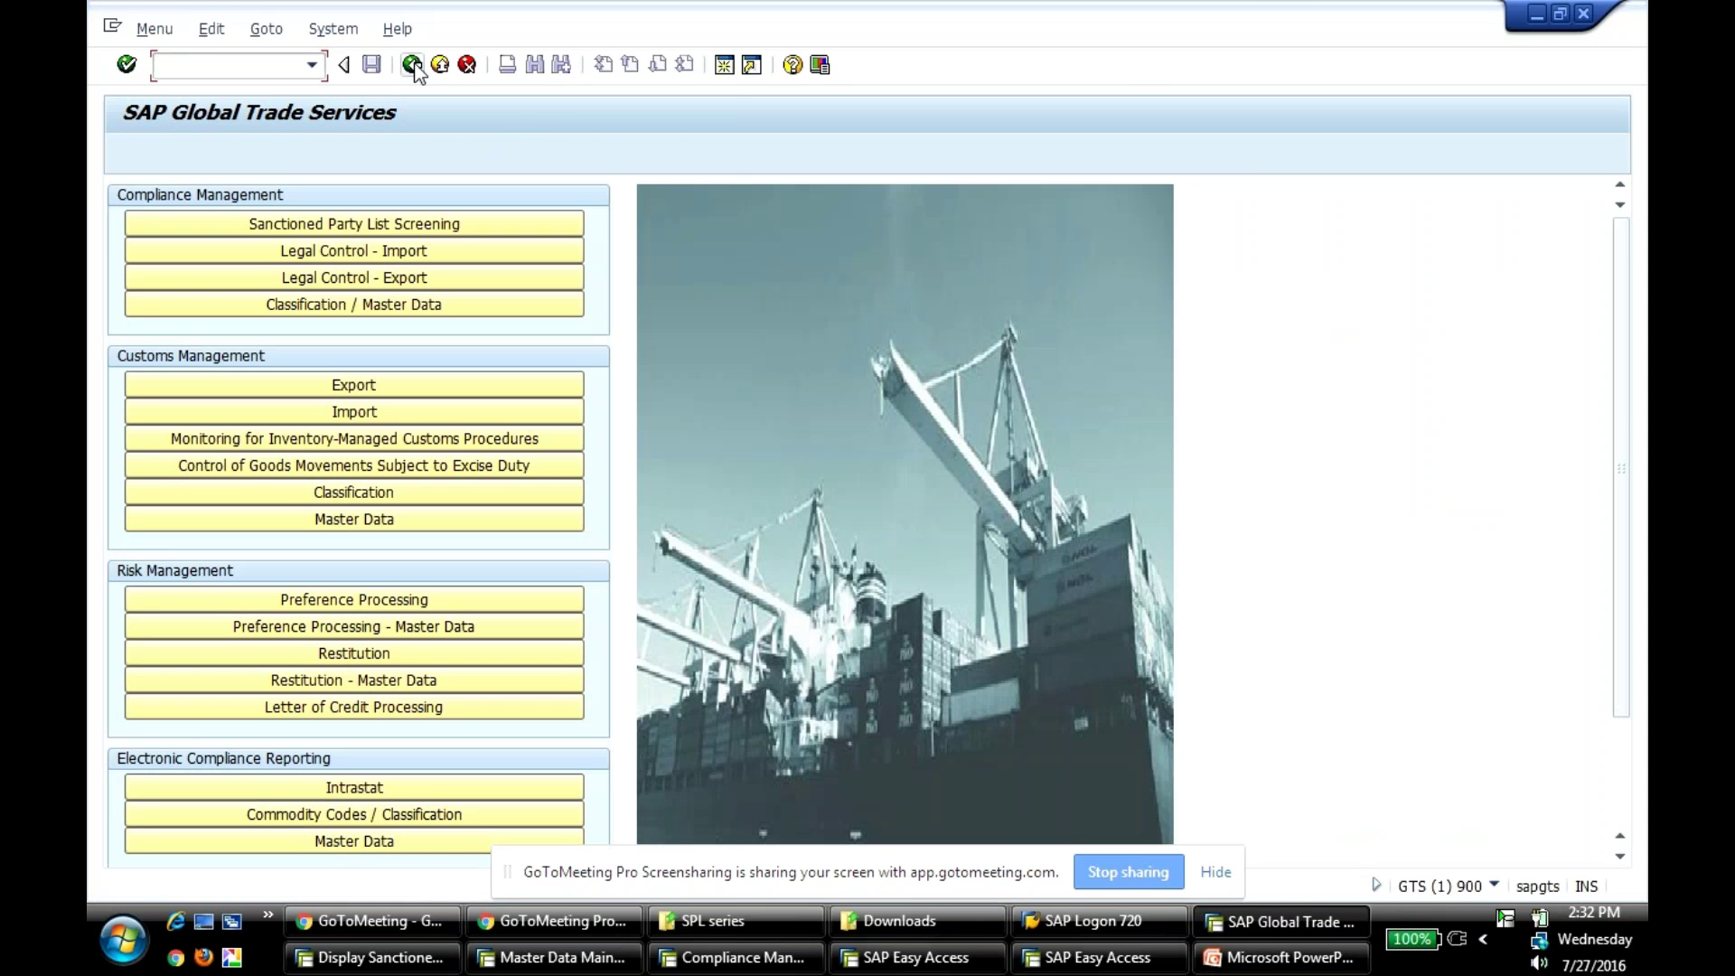
{"action": "left_click", "coordinate": [486, 225]}
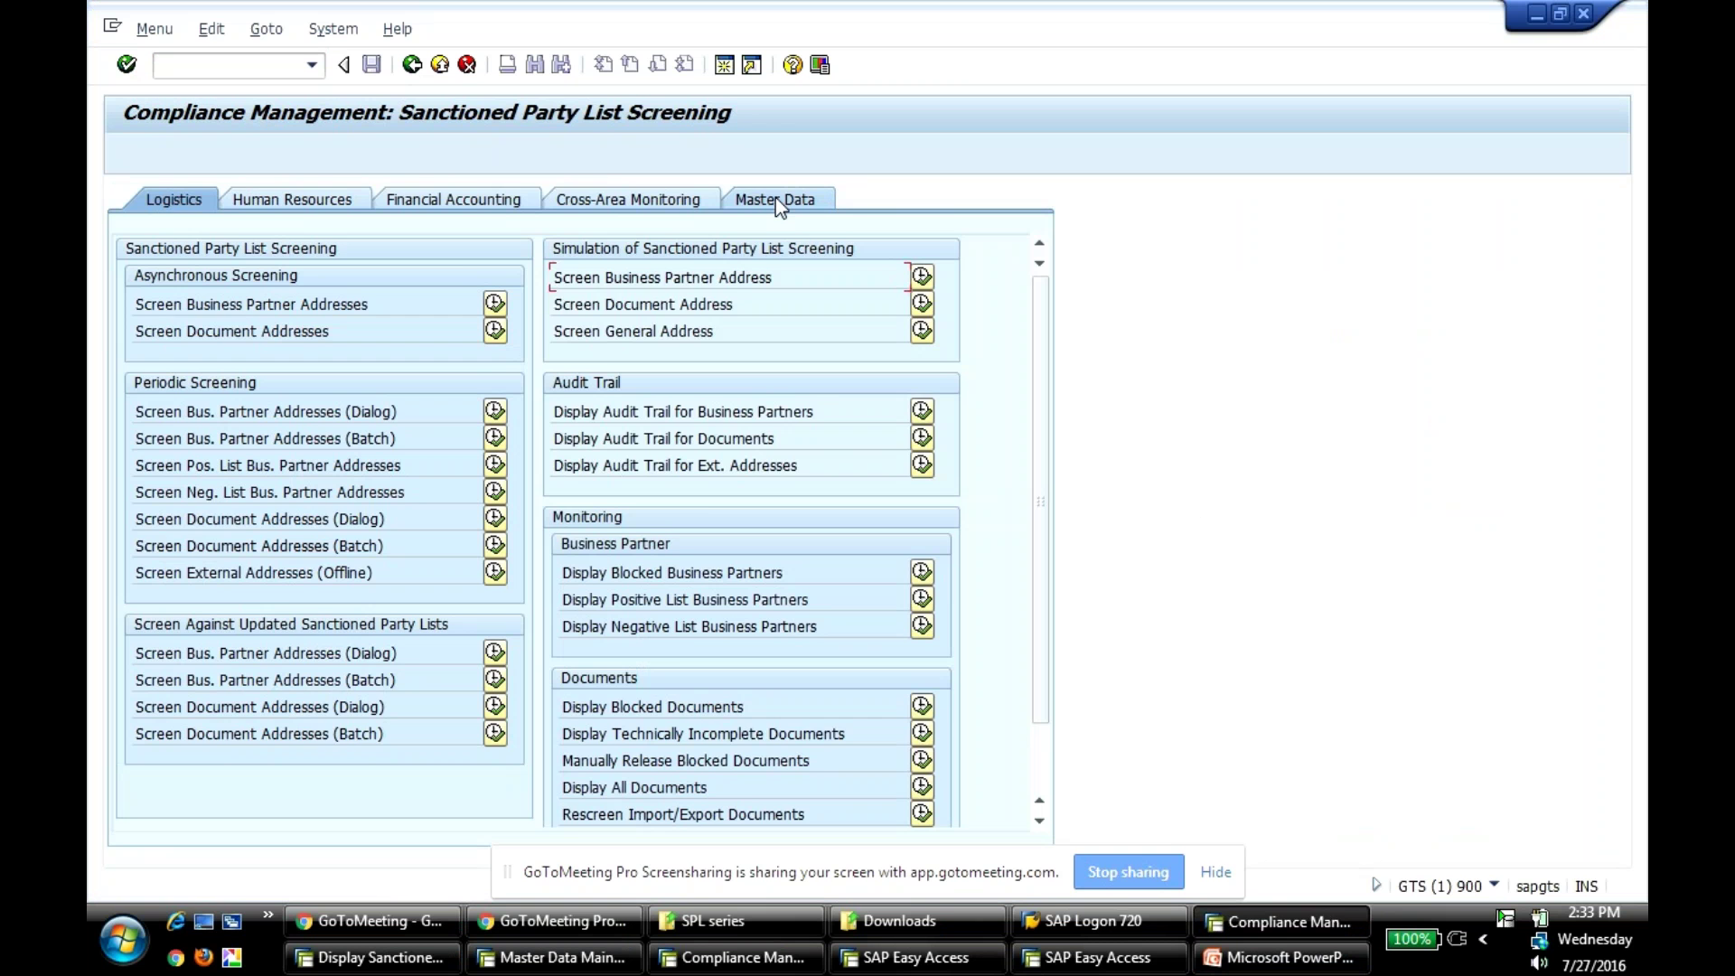
{"action": "left_click", "coordinate": [775, 203]}
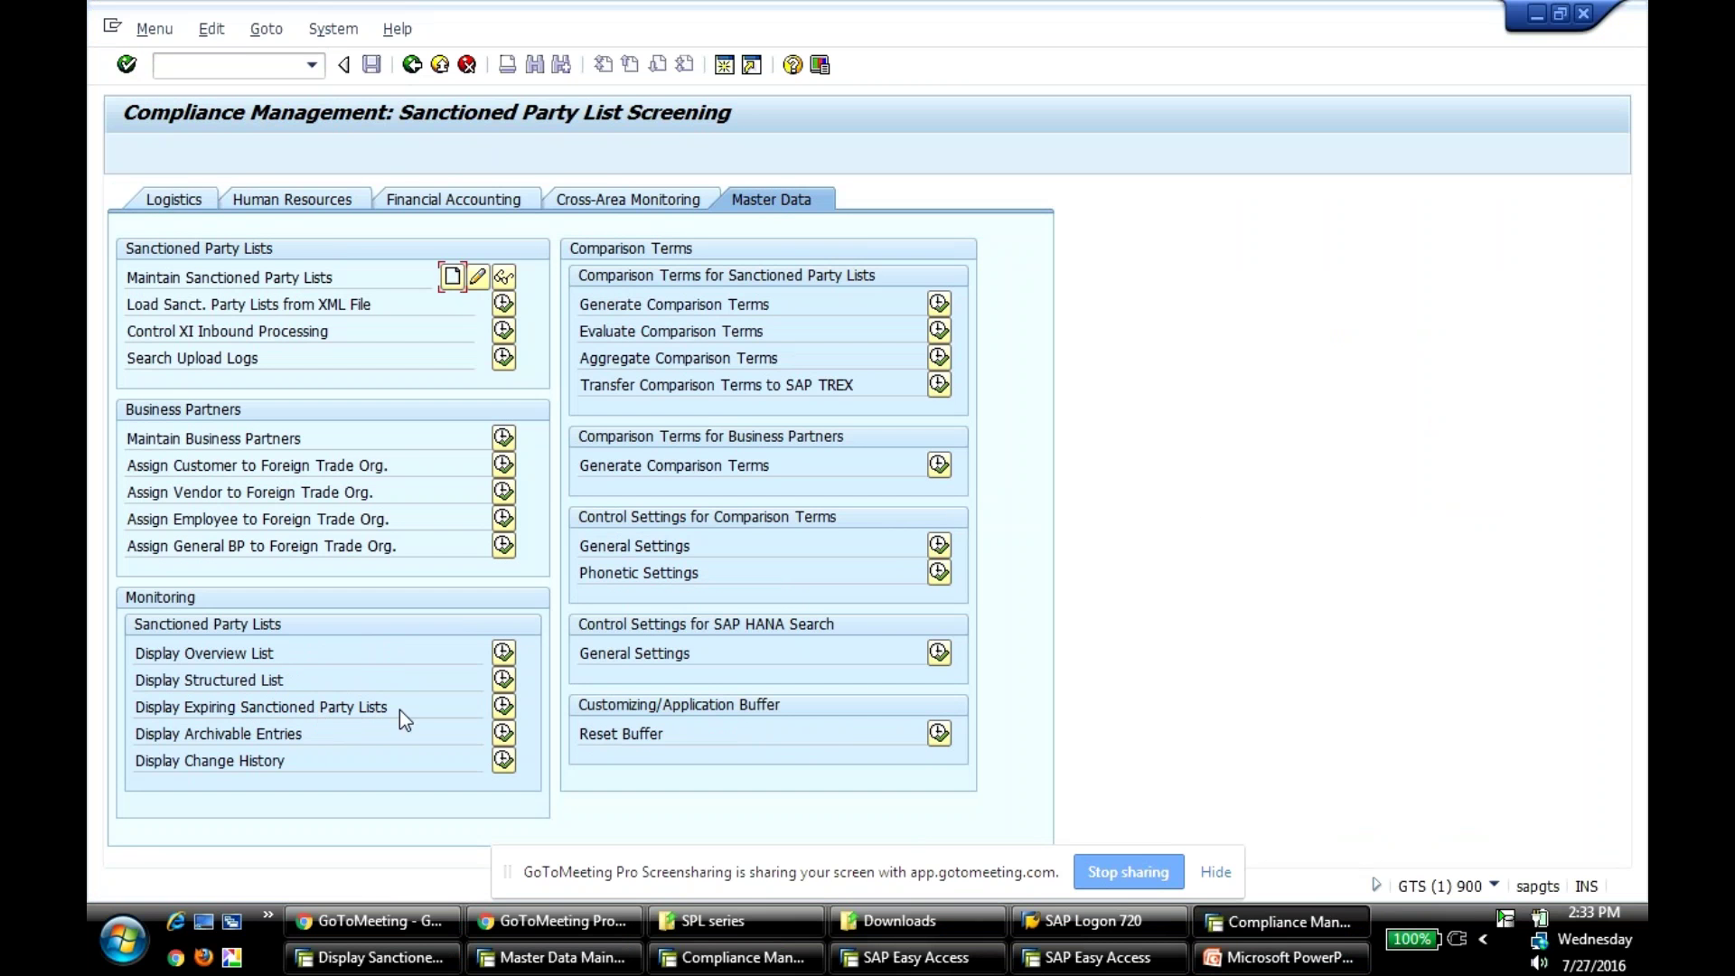
{"action": "left_click", "coordinate": [502, 707]}
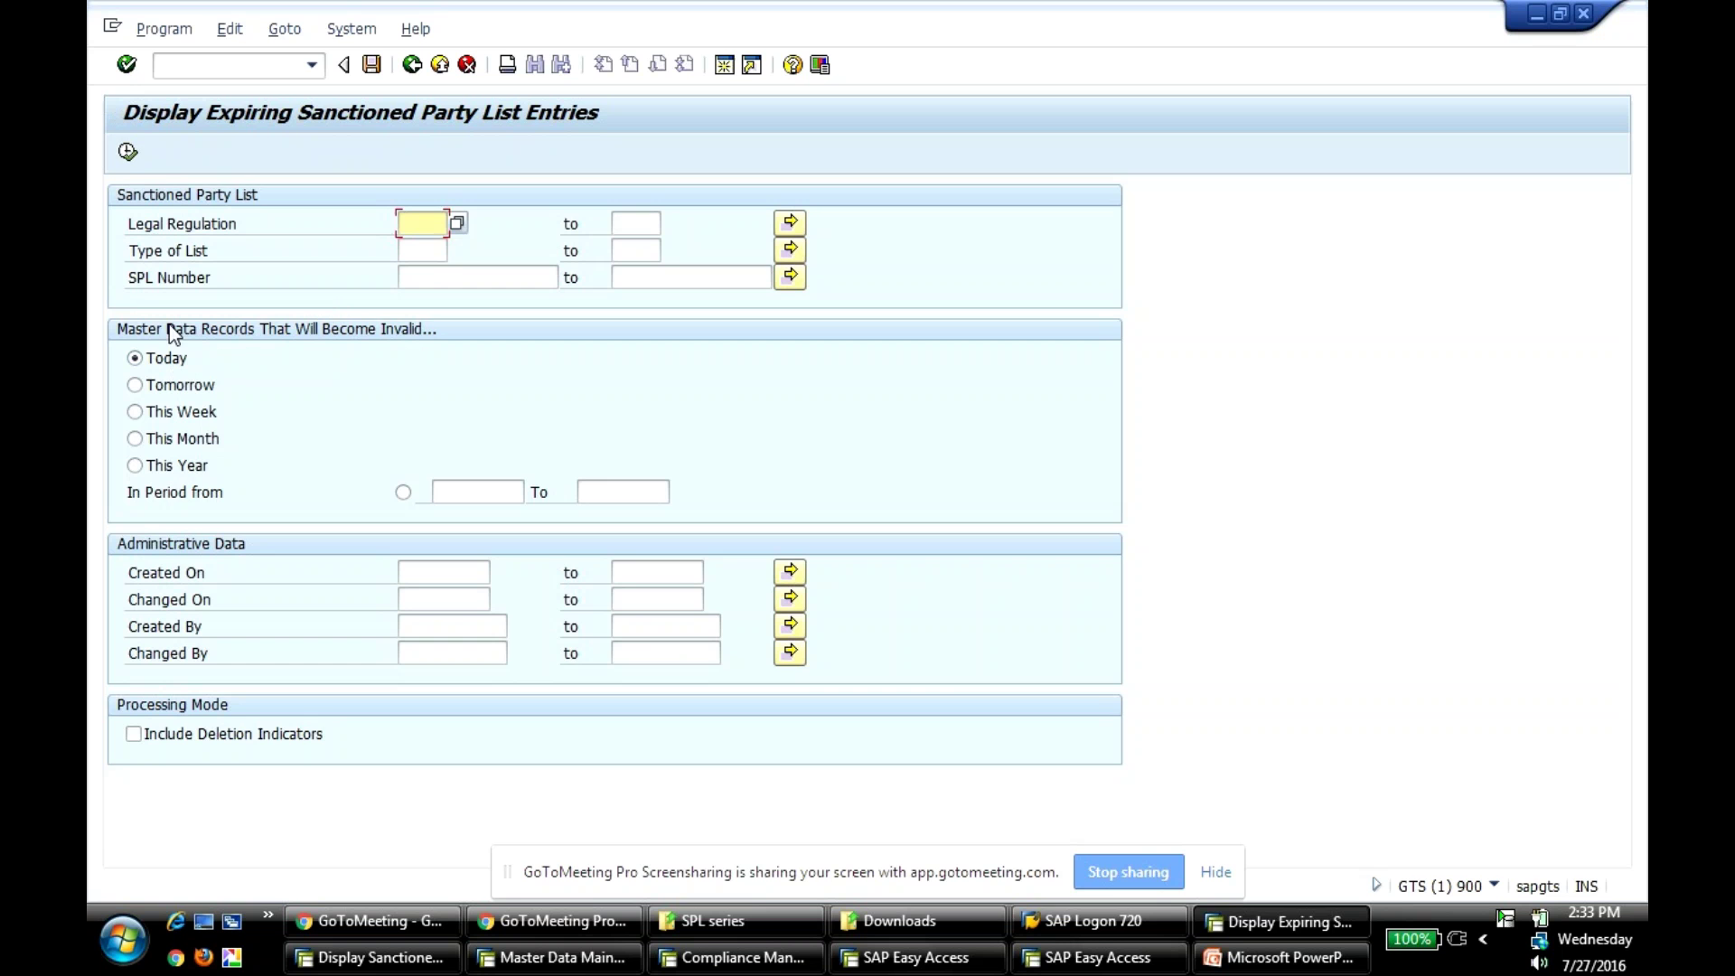
Run the expiring-entries report for Today, Tomorrow and This Week, dismissing each 'No data found' message.
{"action": "left_click", "coordinate": [127, 152]}
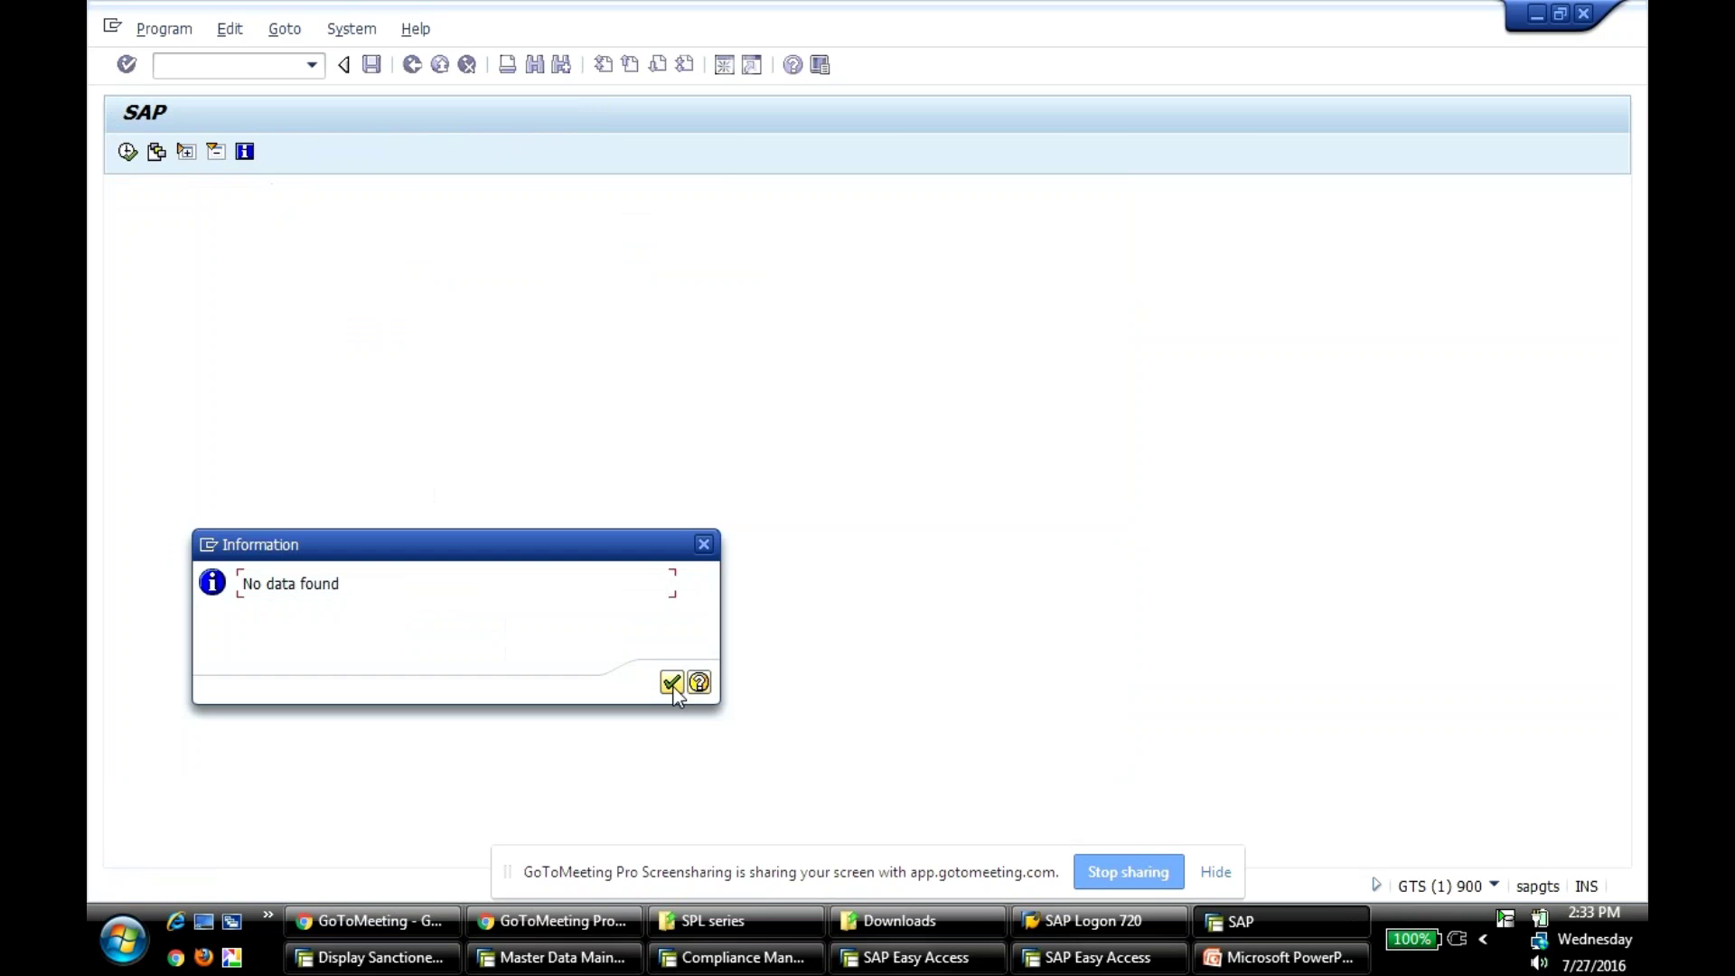
{"action": "left_click", "coordinate": [673, 683]}
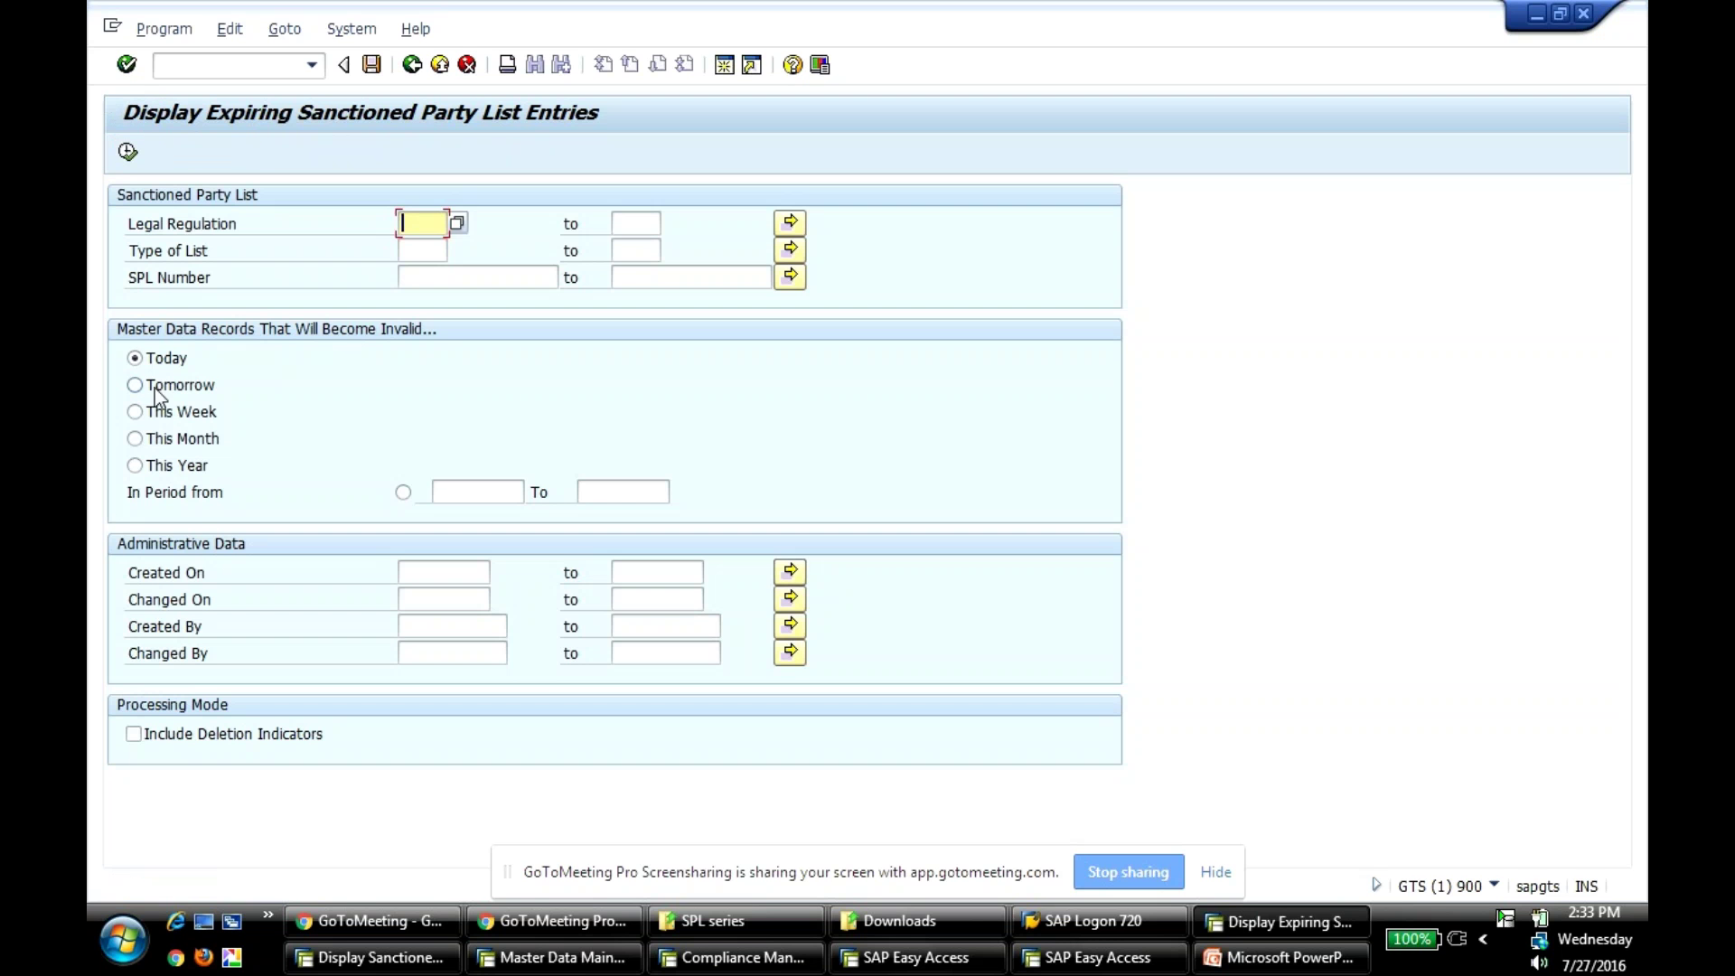
{"action": "left_click", "coordinate": [127, 152]}
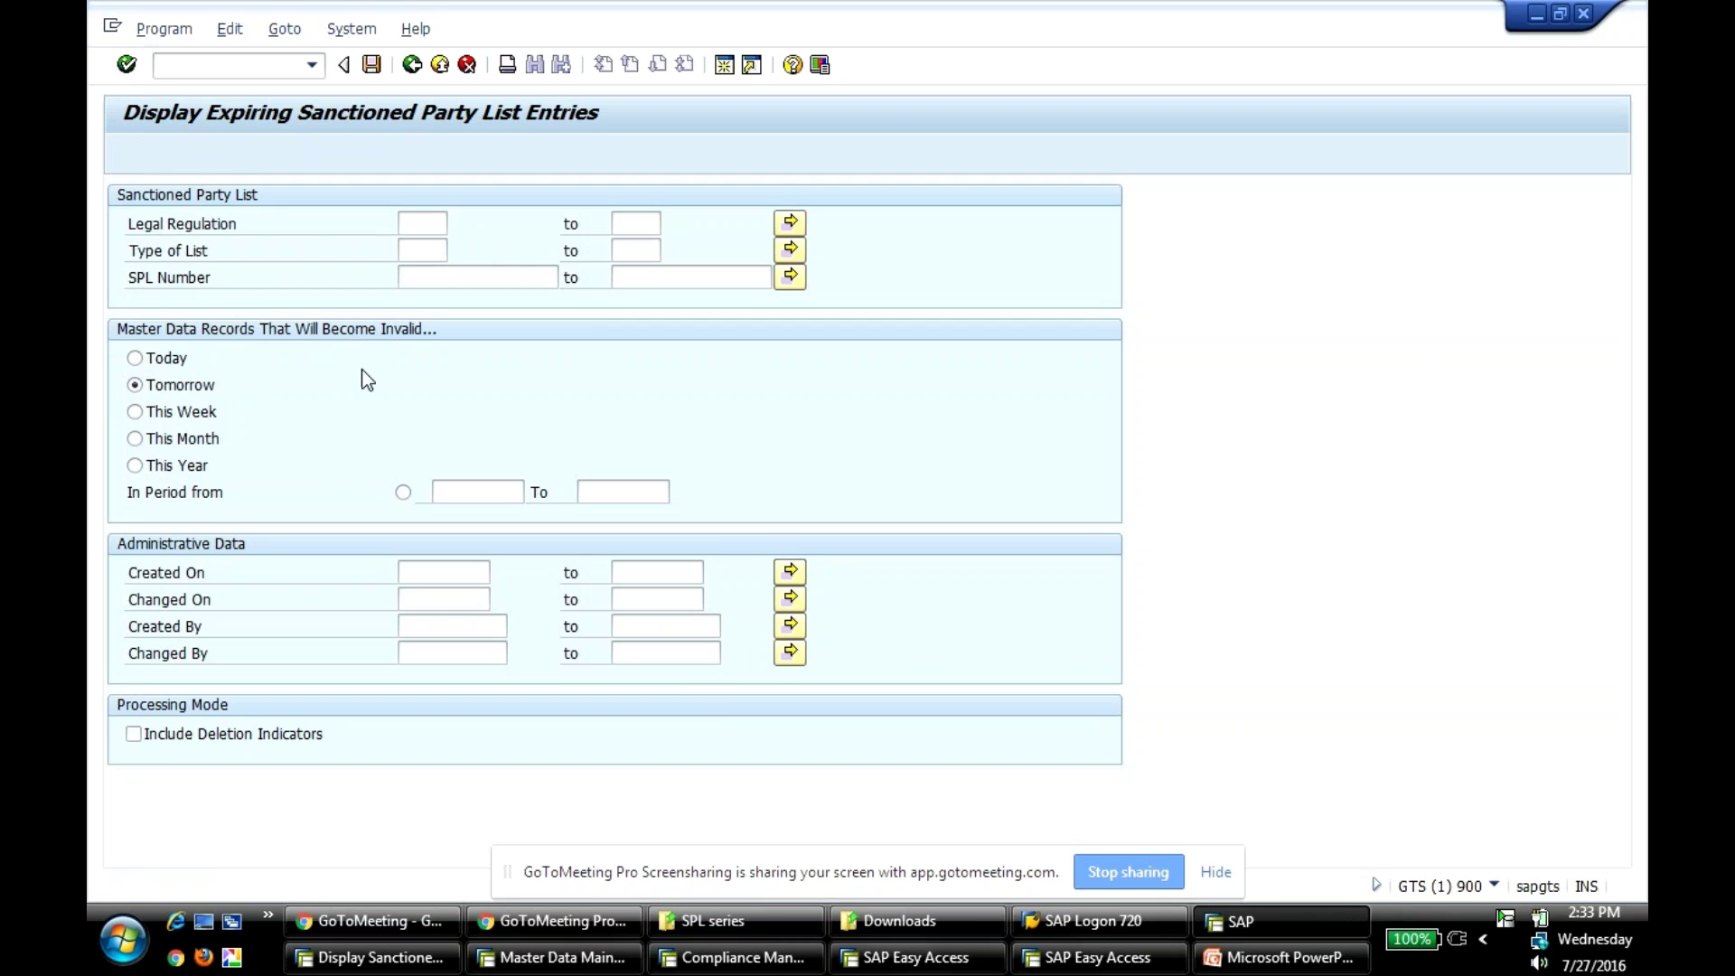
{"action": "left_click", "coordinate": [674, 684]}
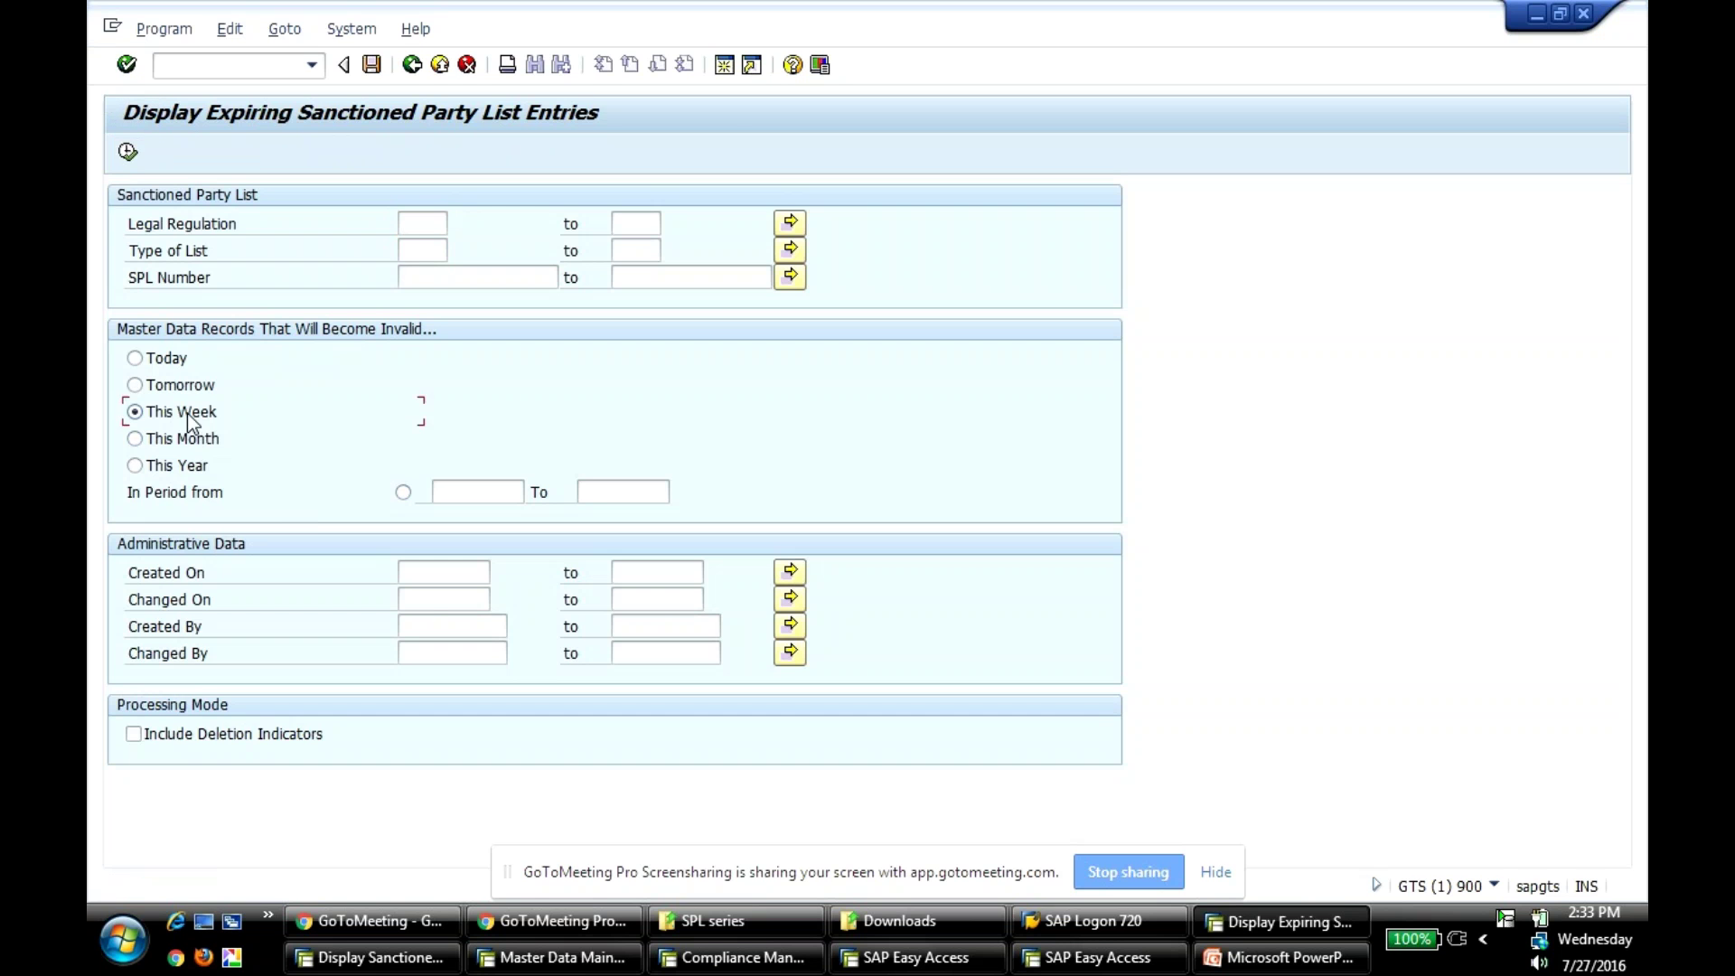
{"action": "left_click", "coordinate": [126, 152]}
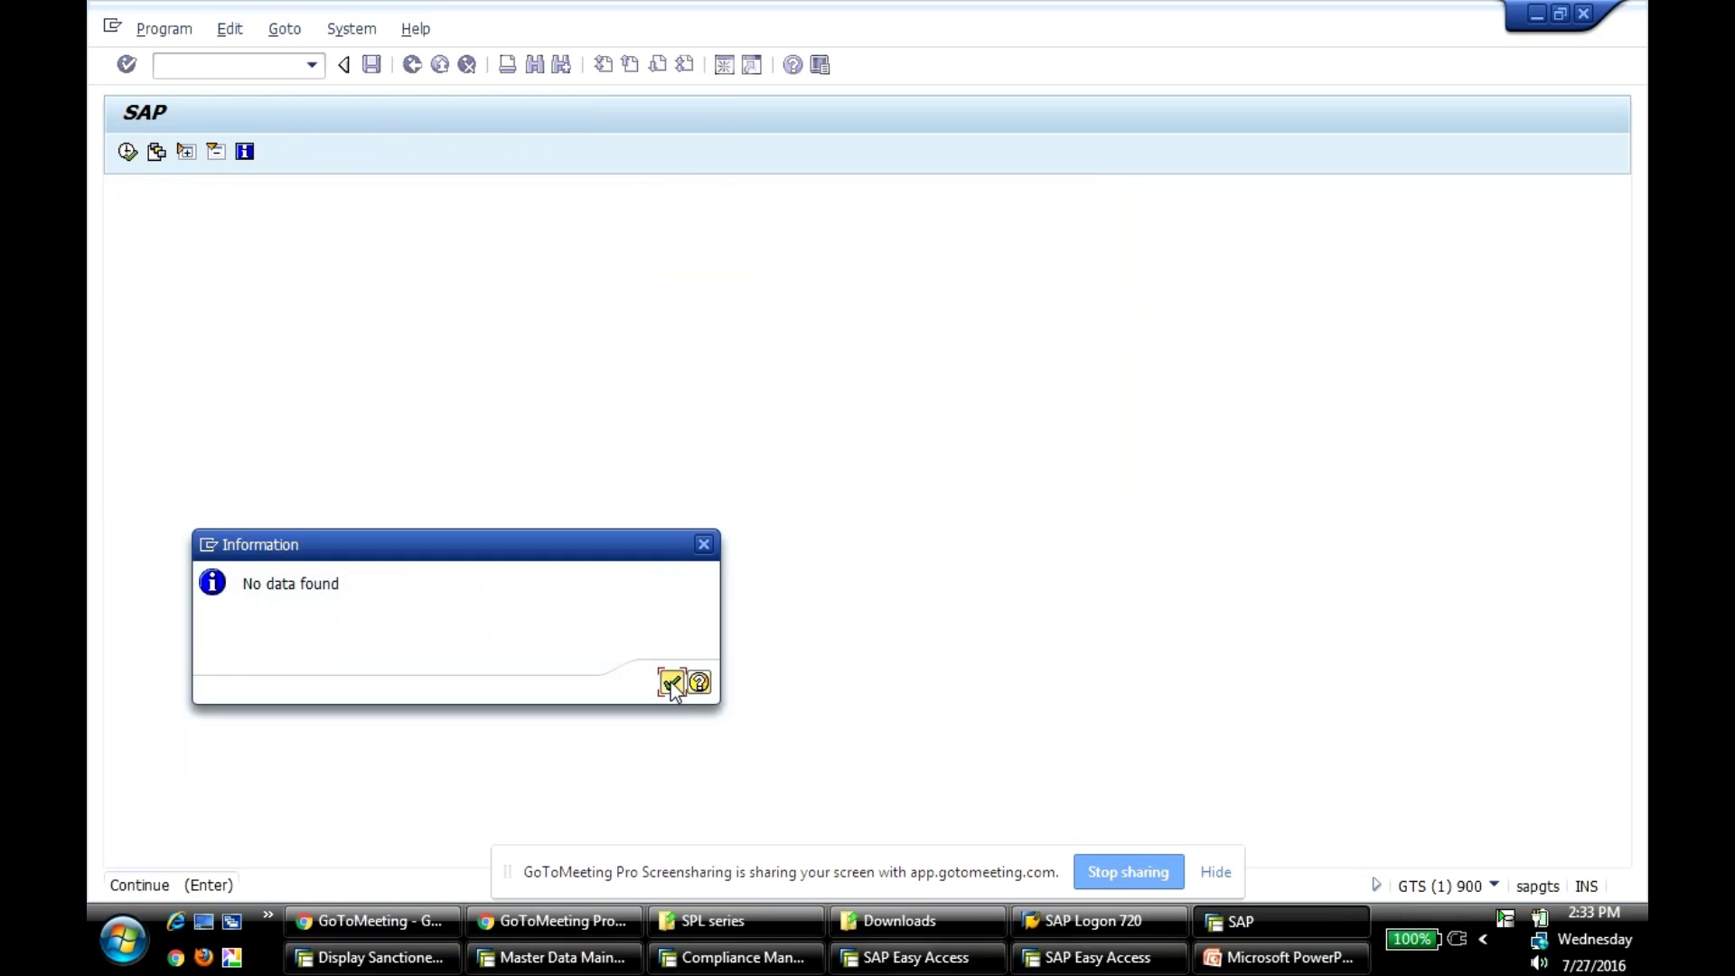
{"action": "left_click", "coordinate": [671, 682]}
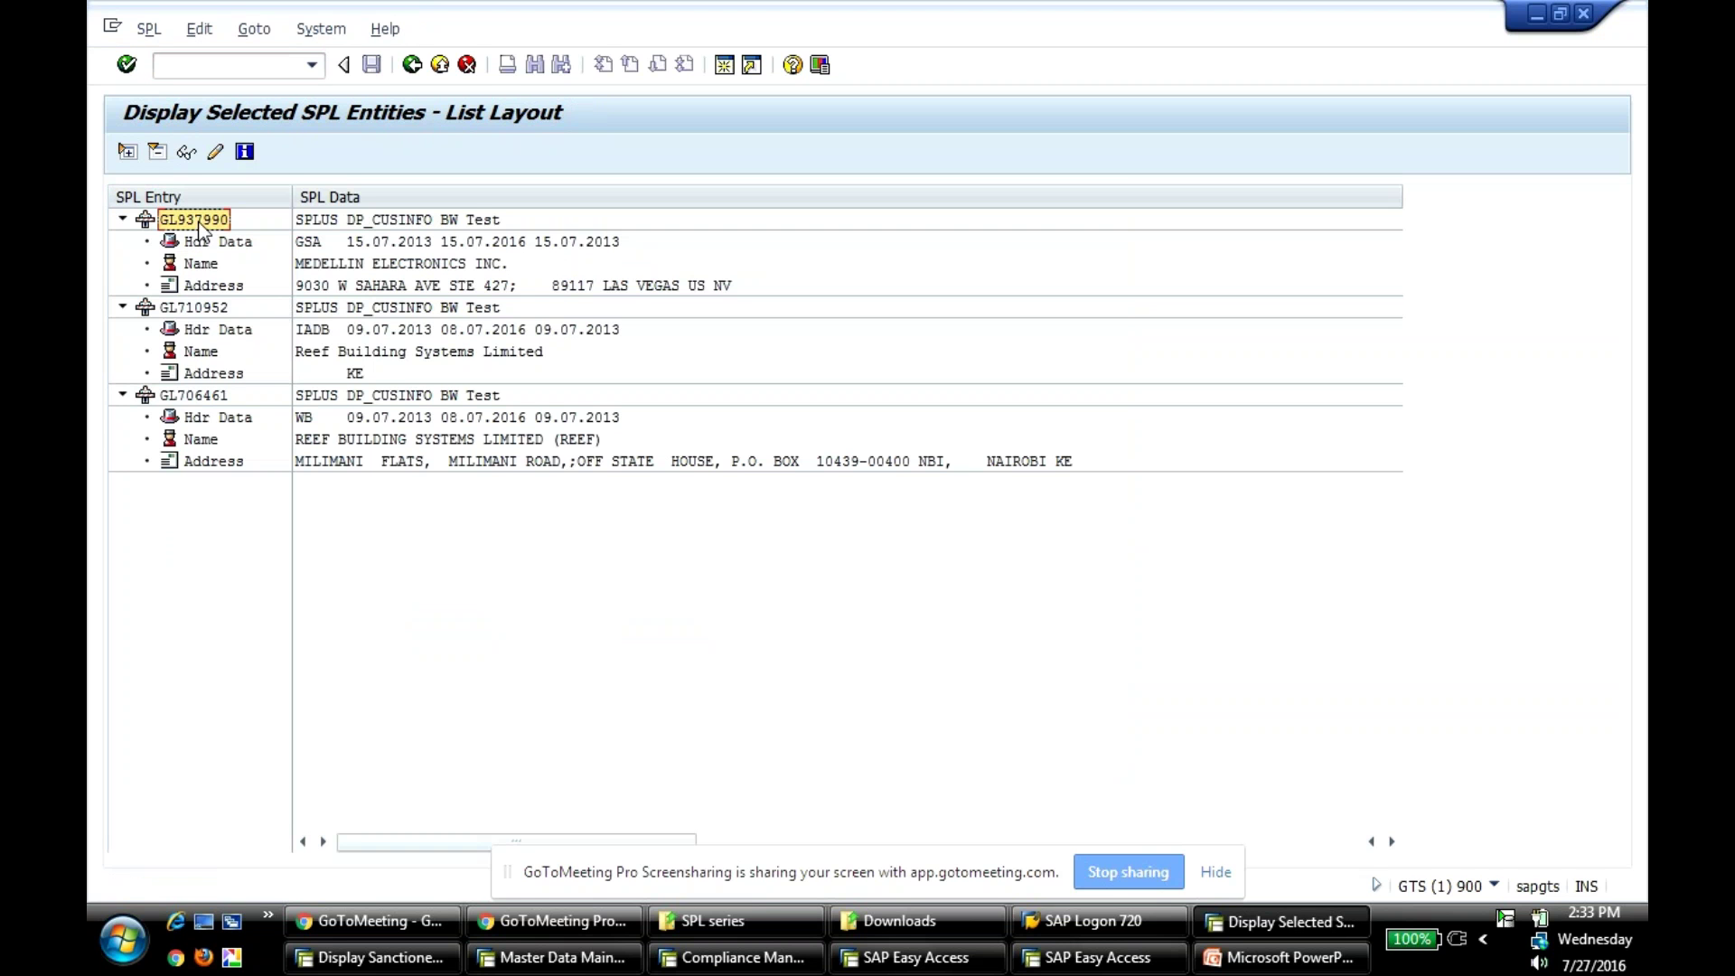
Open GL937990's master data and review its SPL number, GSA list type, name and 15.07.2013–15.07.2016 validity.
{"action": "left_click", "coordinate": [187, 156]}
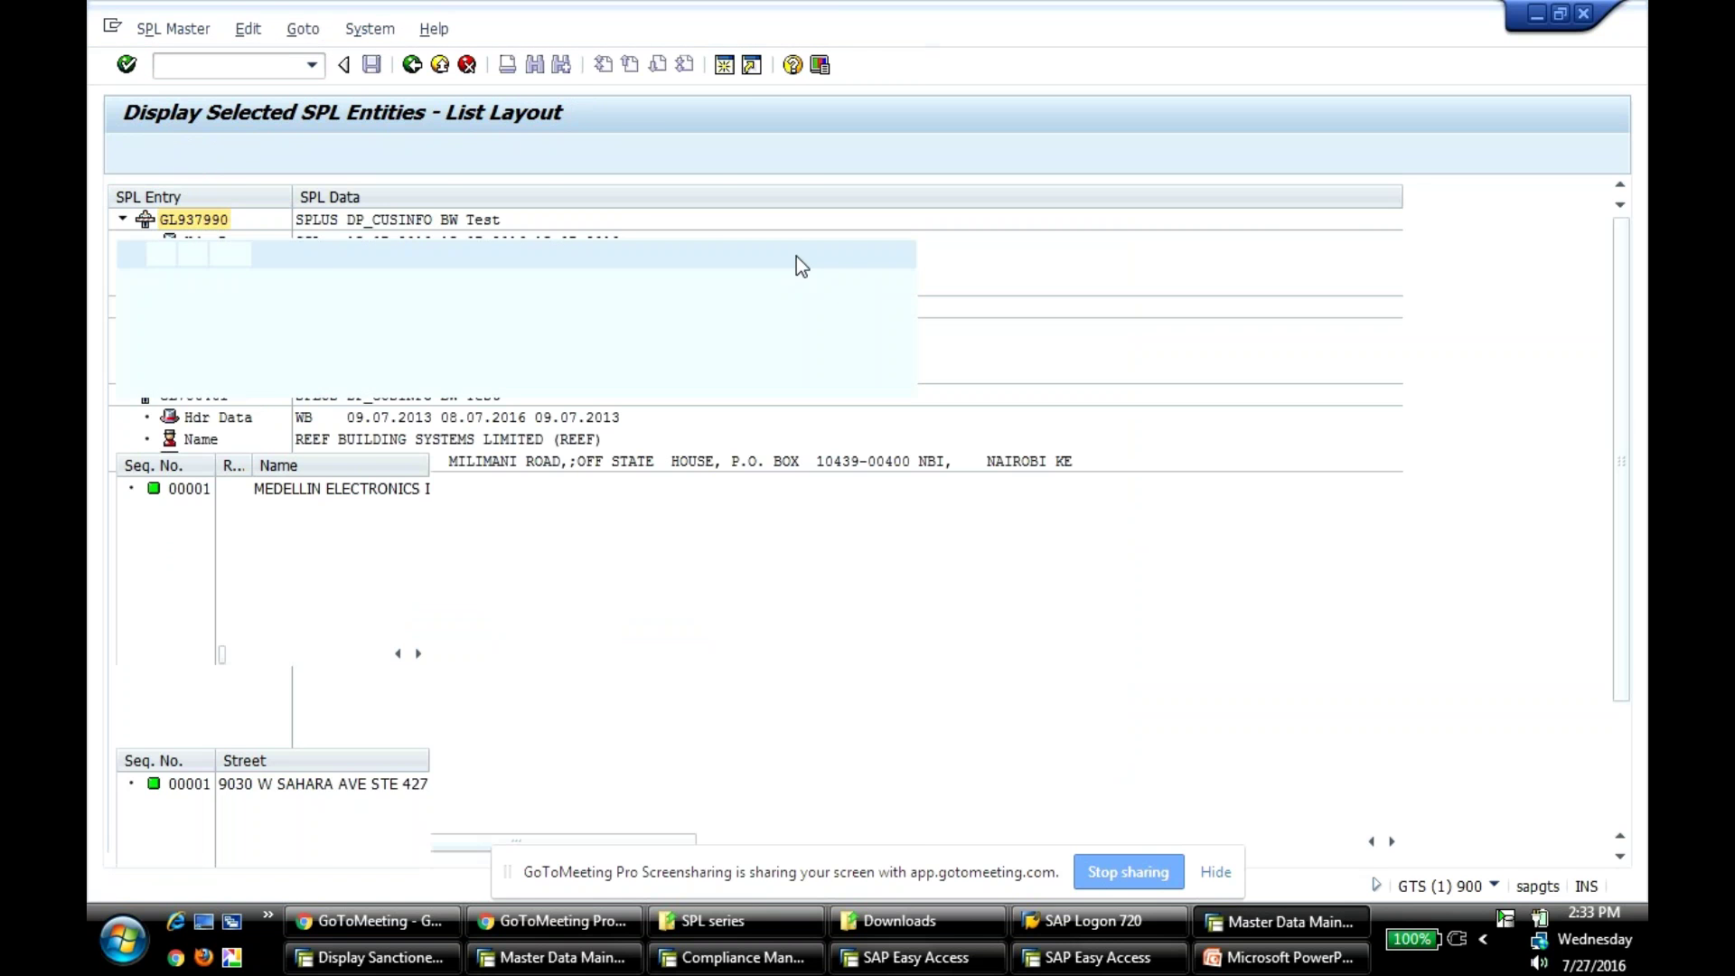
{"action": "left_click_drag", "start_coordinate": [327, 304], "coordinate": [256, 305]}
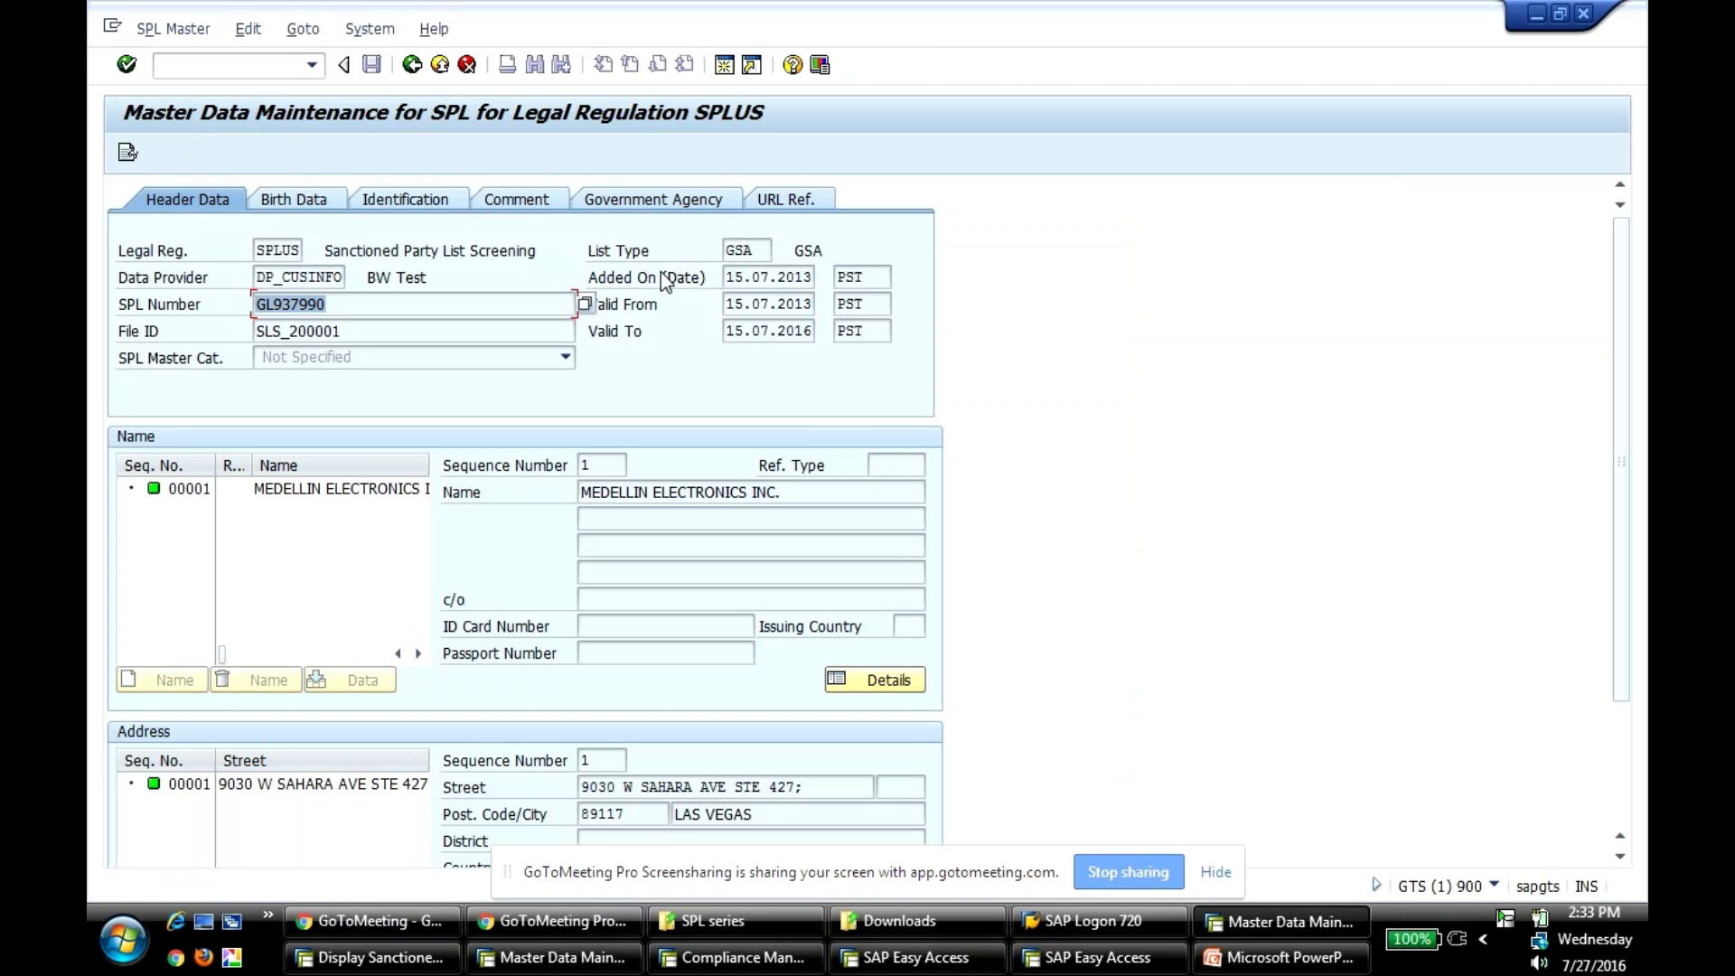
{"action": "double_click", "coordinate": [758, 252]}
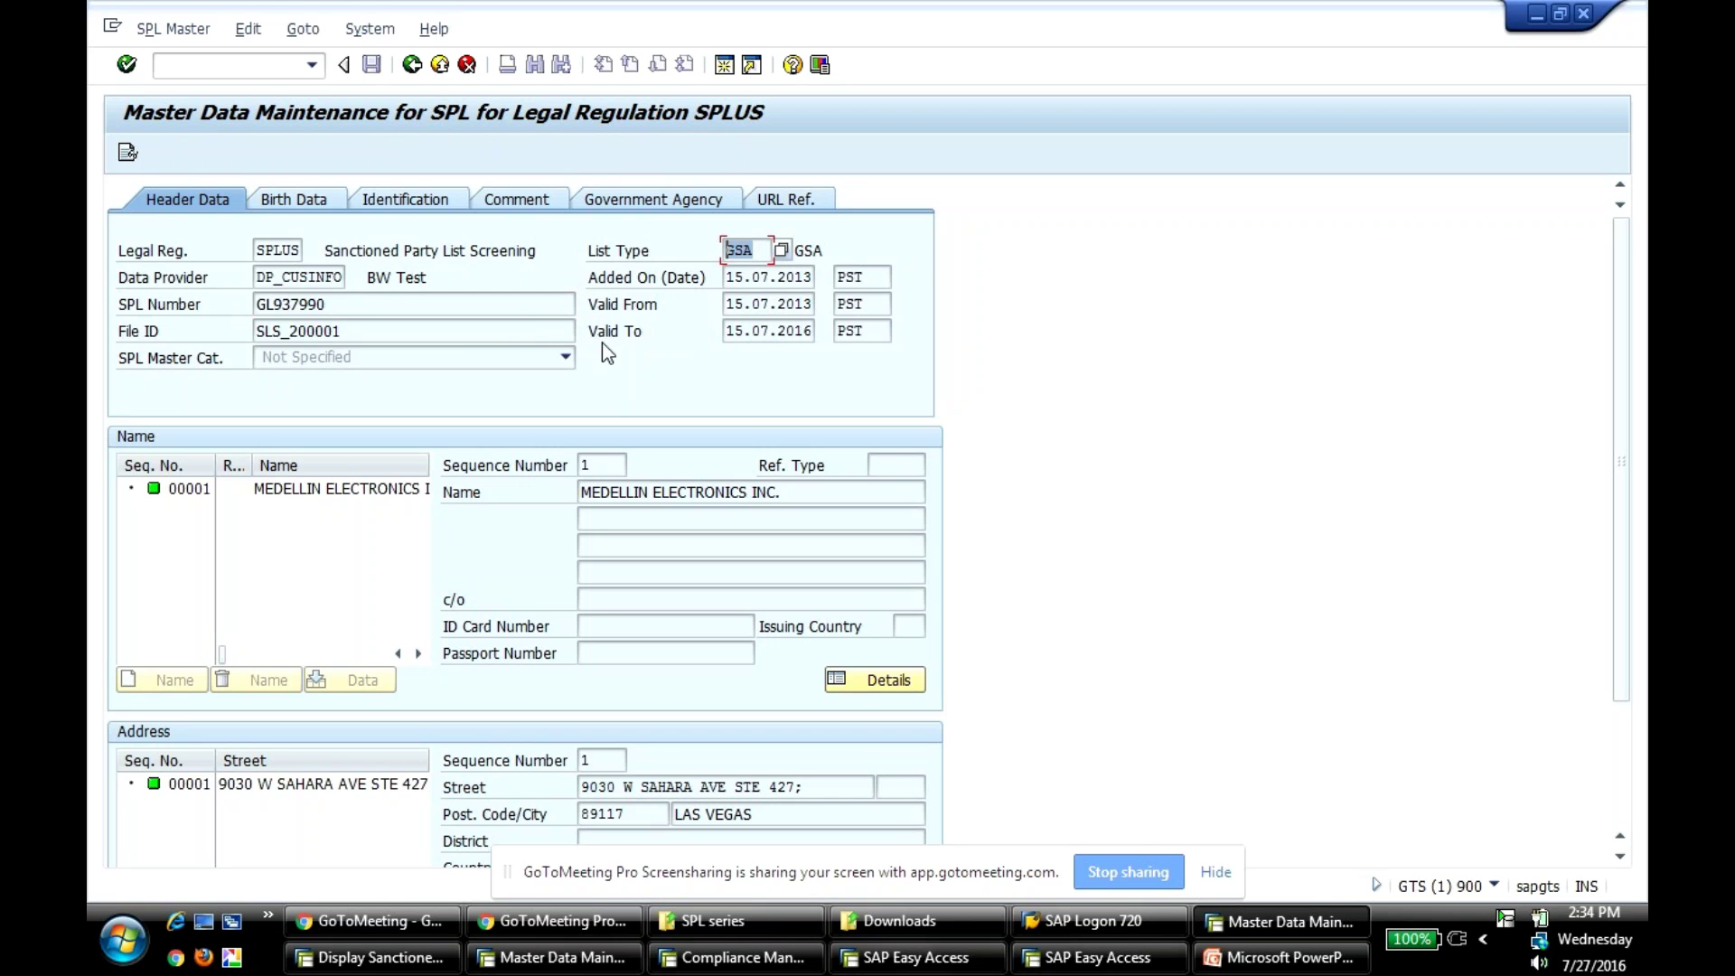
{"action": "left_click_drag", "start_coordinate": [800, 493], "coordinate": [670, 520]}
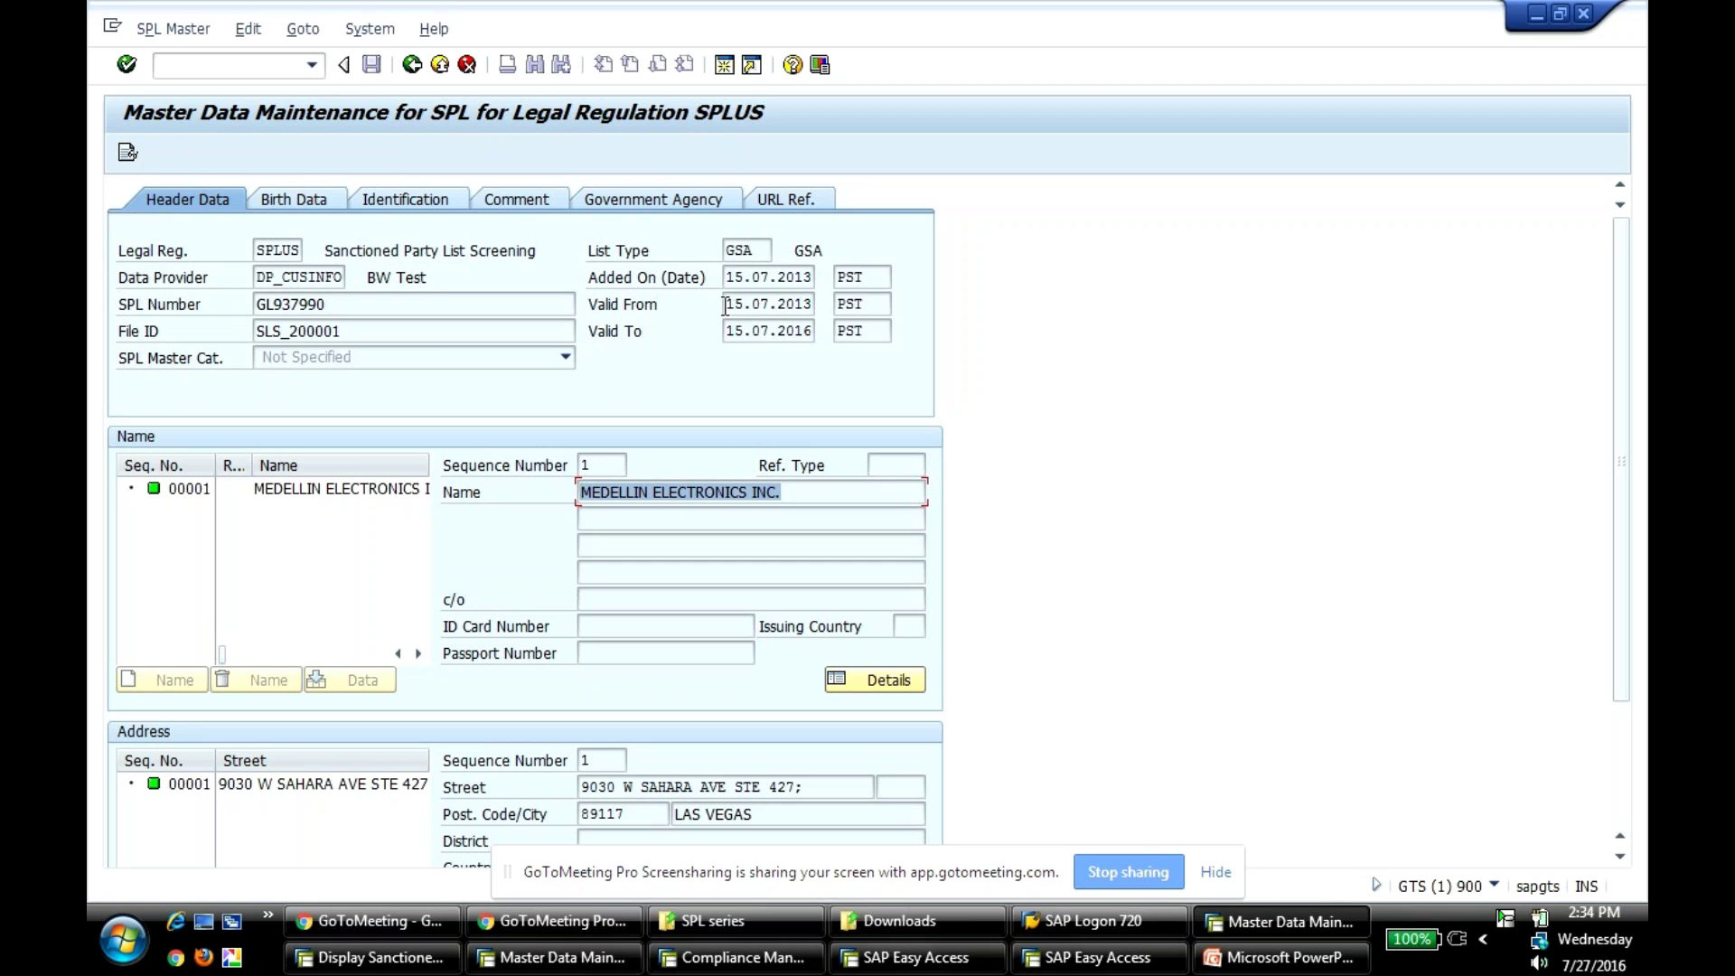
{"action": "left_click_drag", "start_coordinate": [730, 305], "coordinate": [811, 330]}
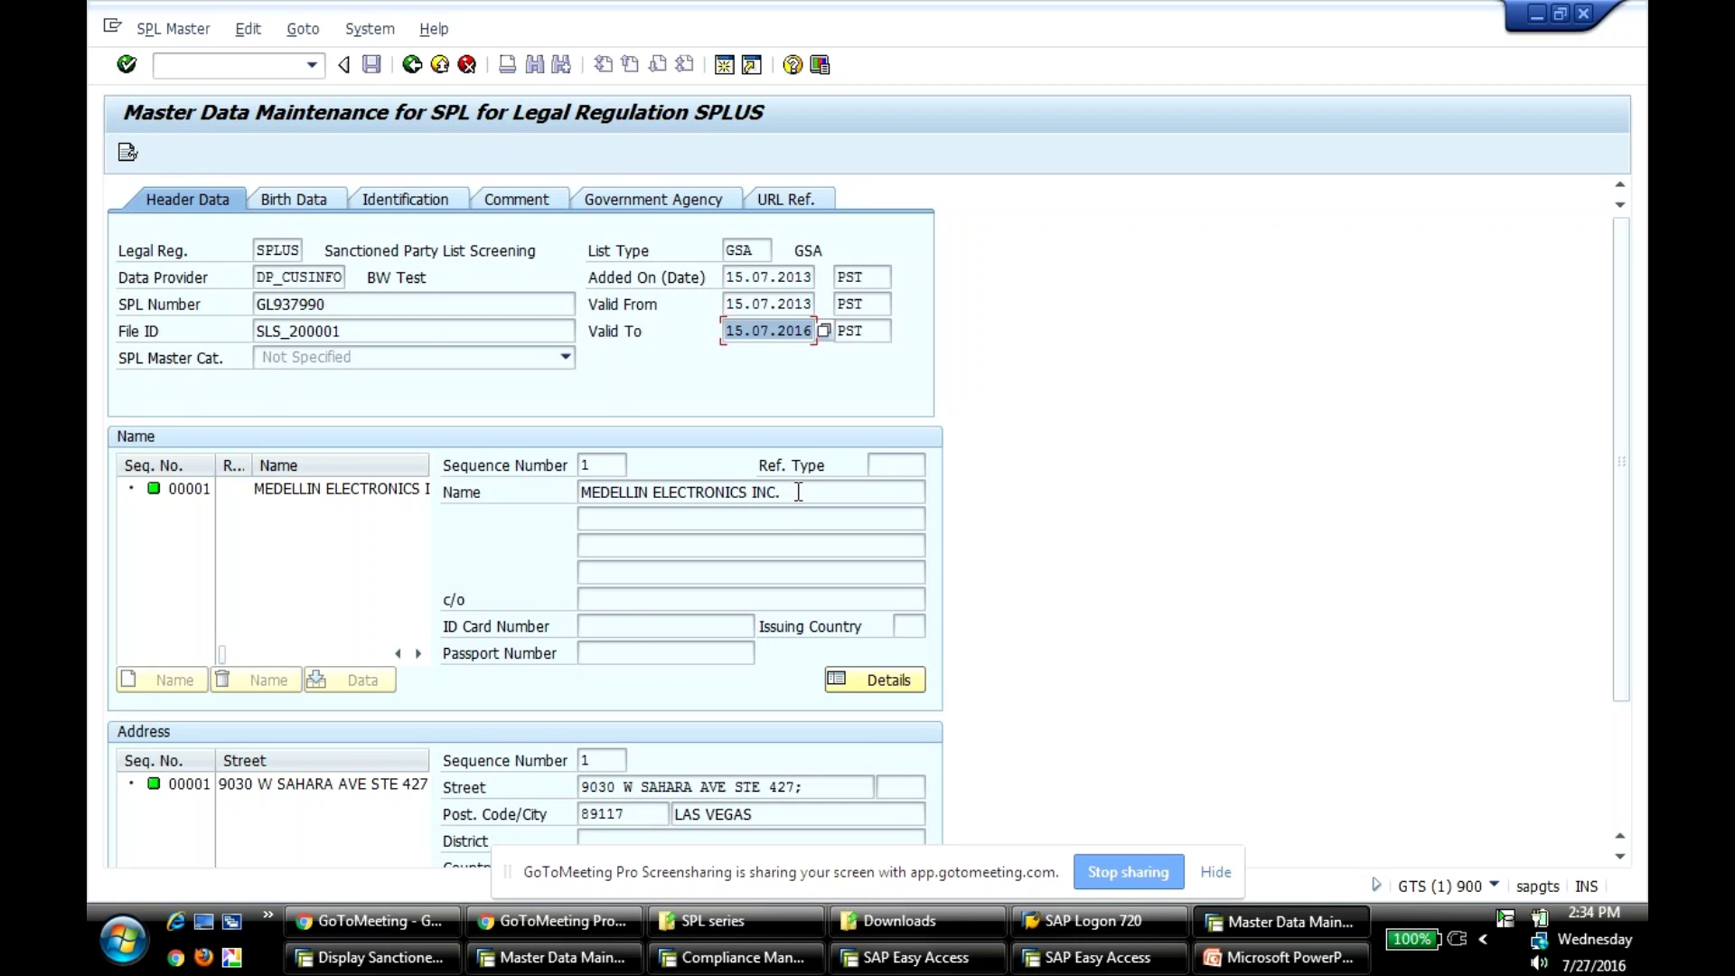
{"action": "left_click_drag", "start_coordinate": [799, 491], "coordinate": [546, 484]}
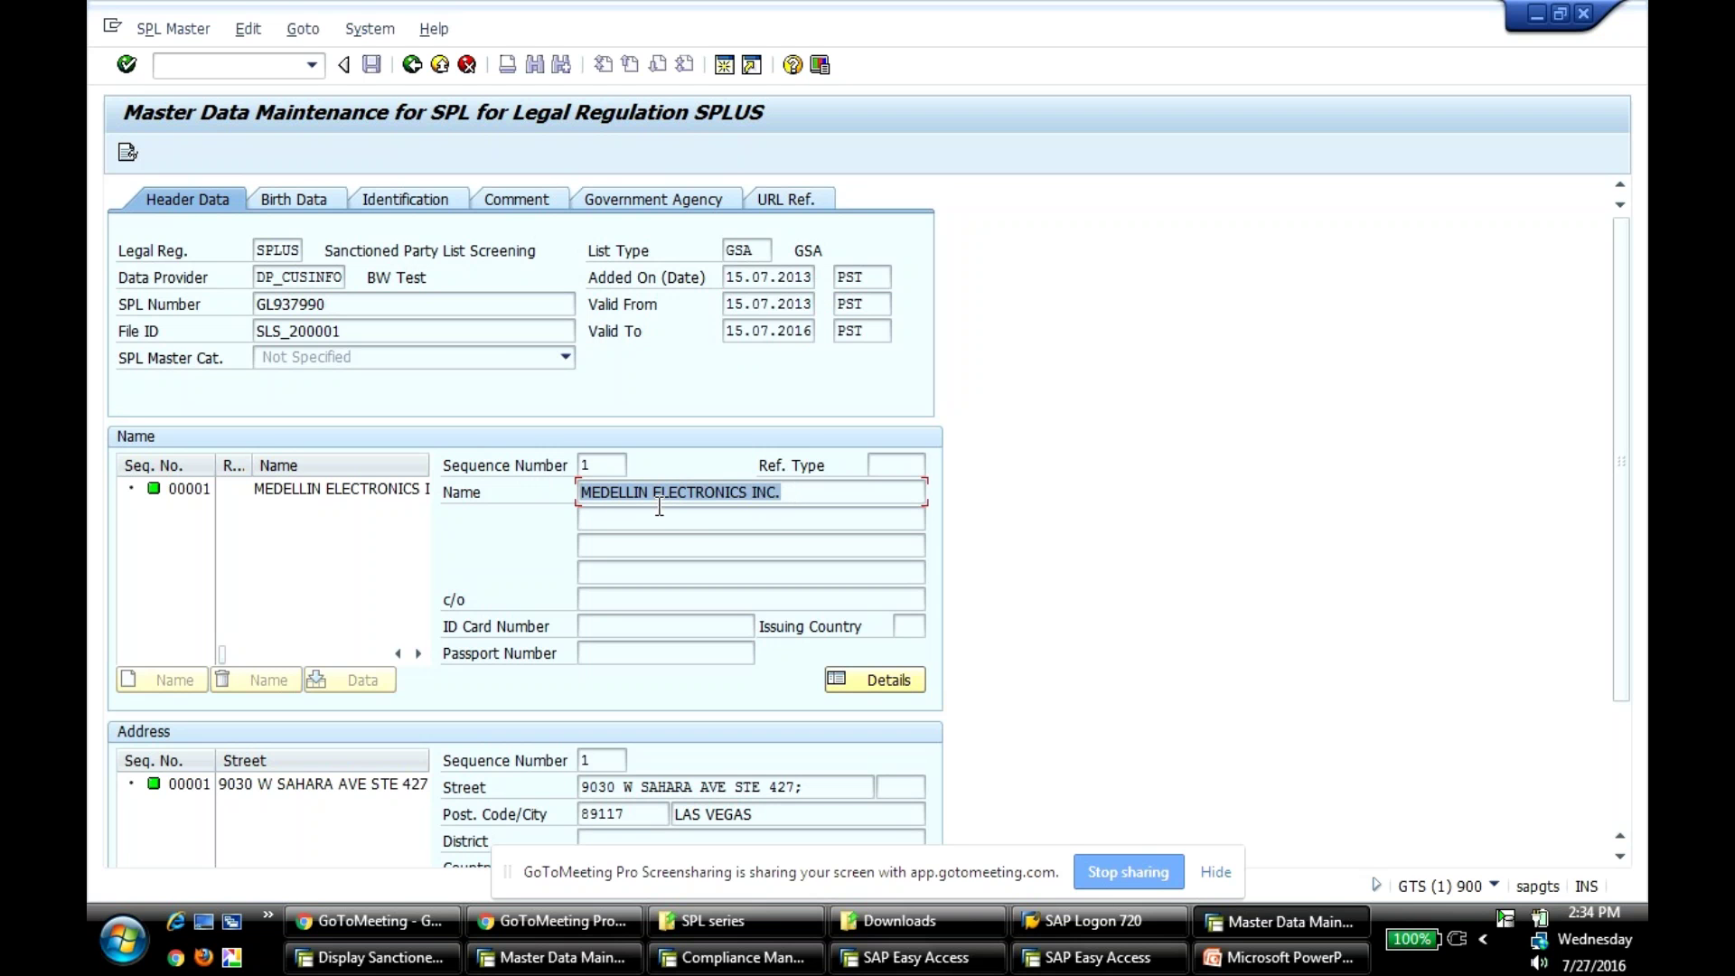
Copy the name MEDELLIN ELECTRONICS INC. from the record and return to the Compliance Management window.
{"action": "left_click", "coordinate": [782, 493]}
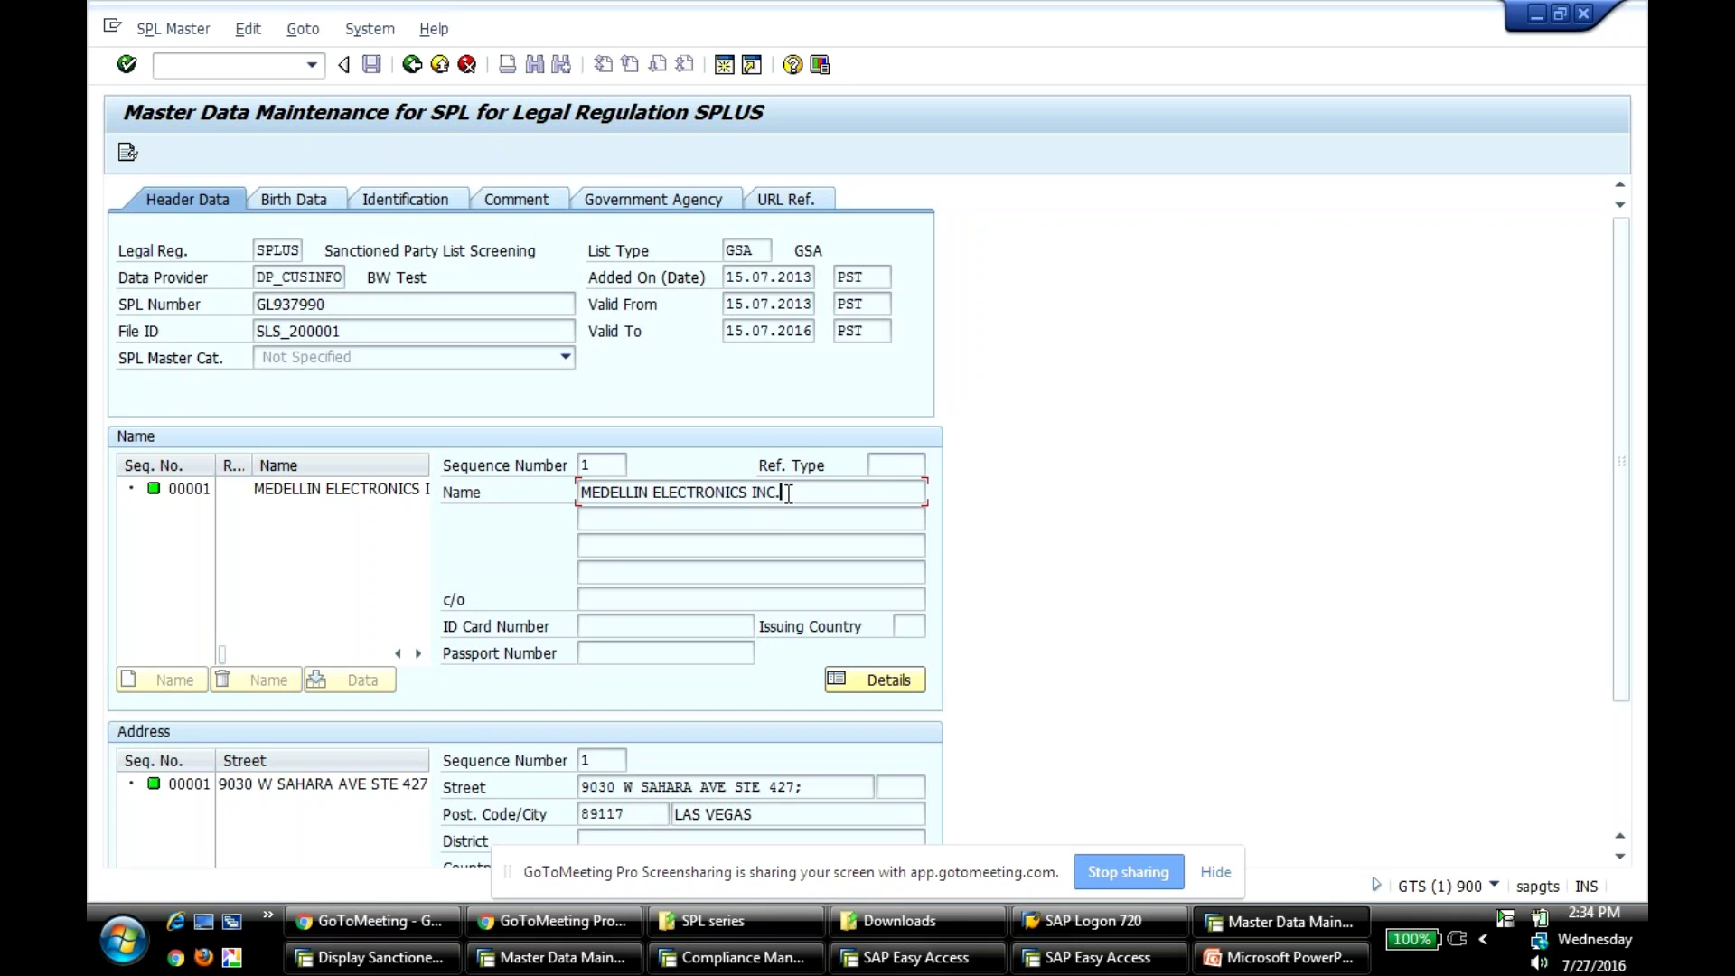
{"action": "left_click_drag", "start_coordinate": [788, 493], "coordinate": [577, 493]}
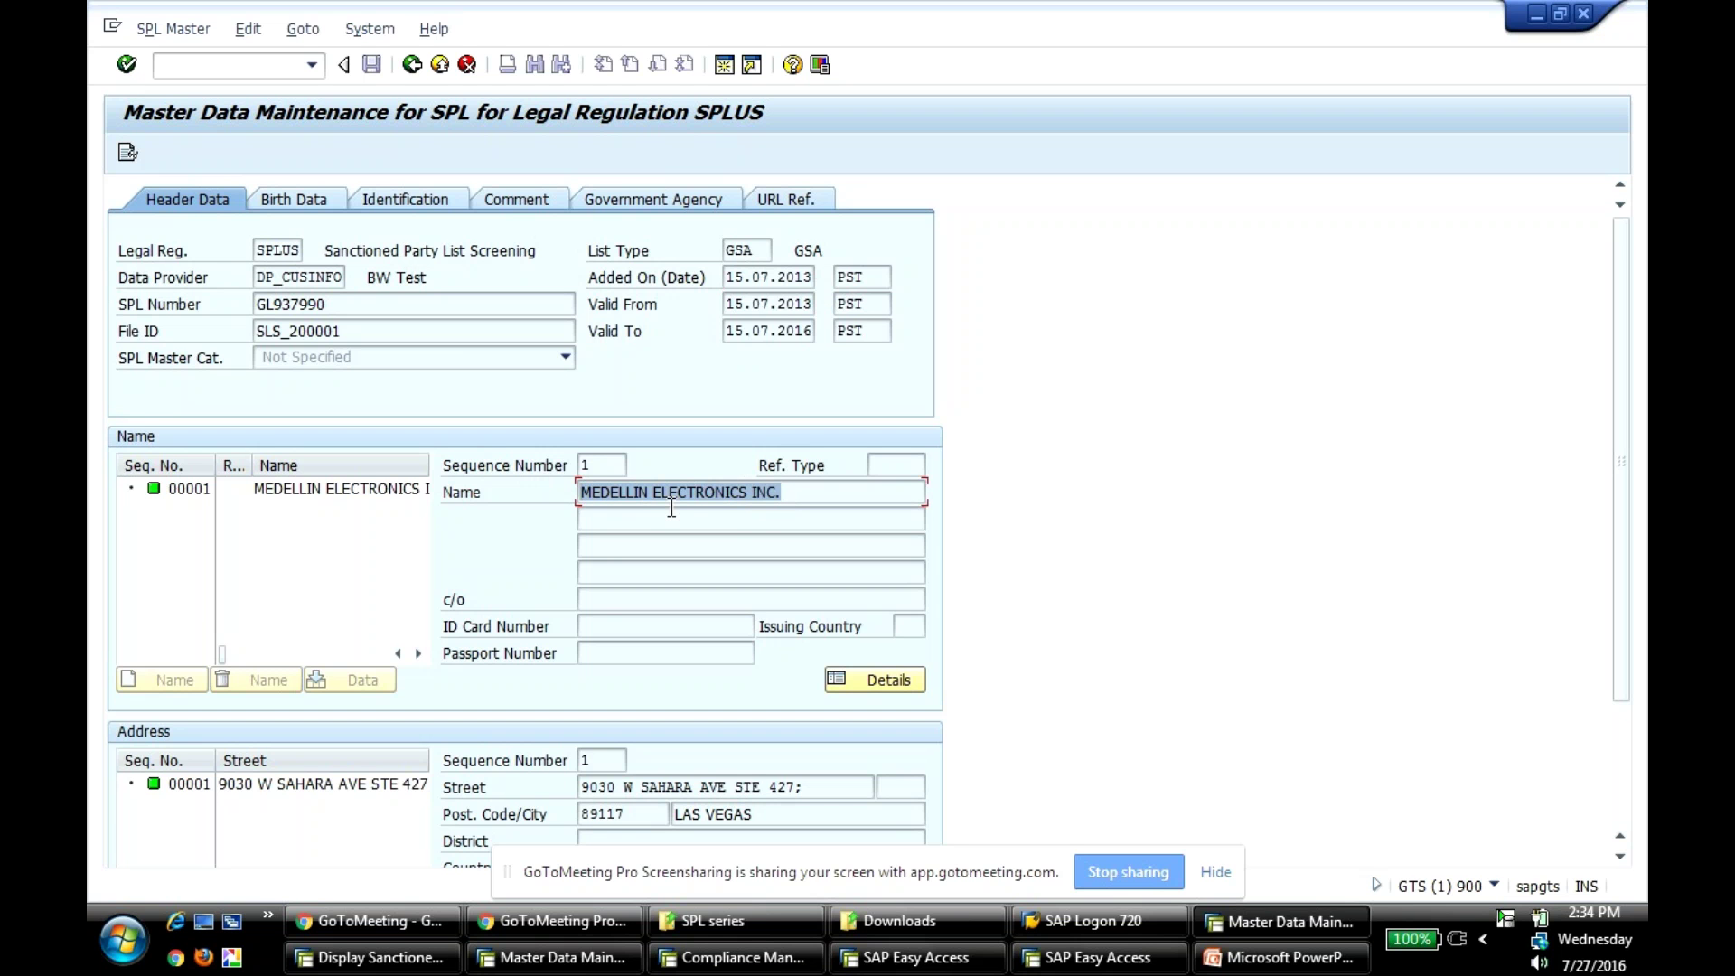
{"action": "left_click", "coordinate": [786, 493]}
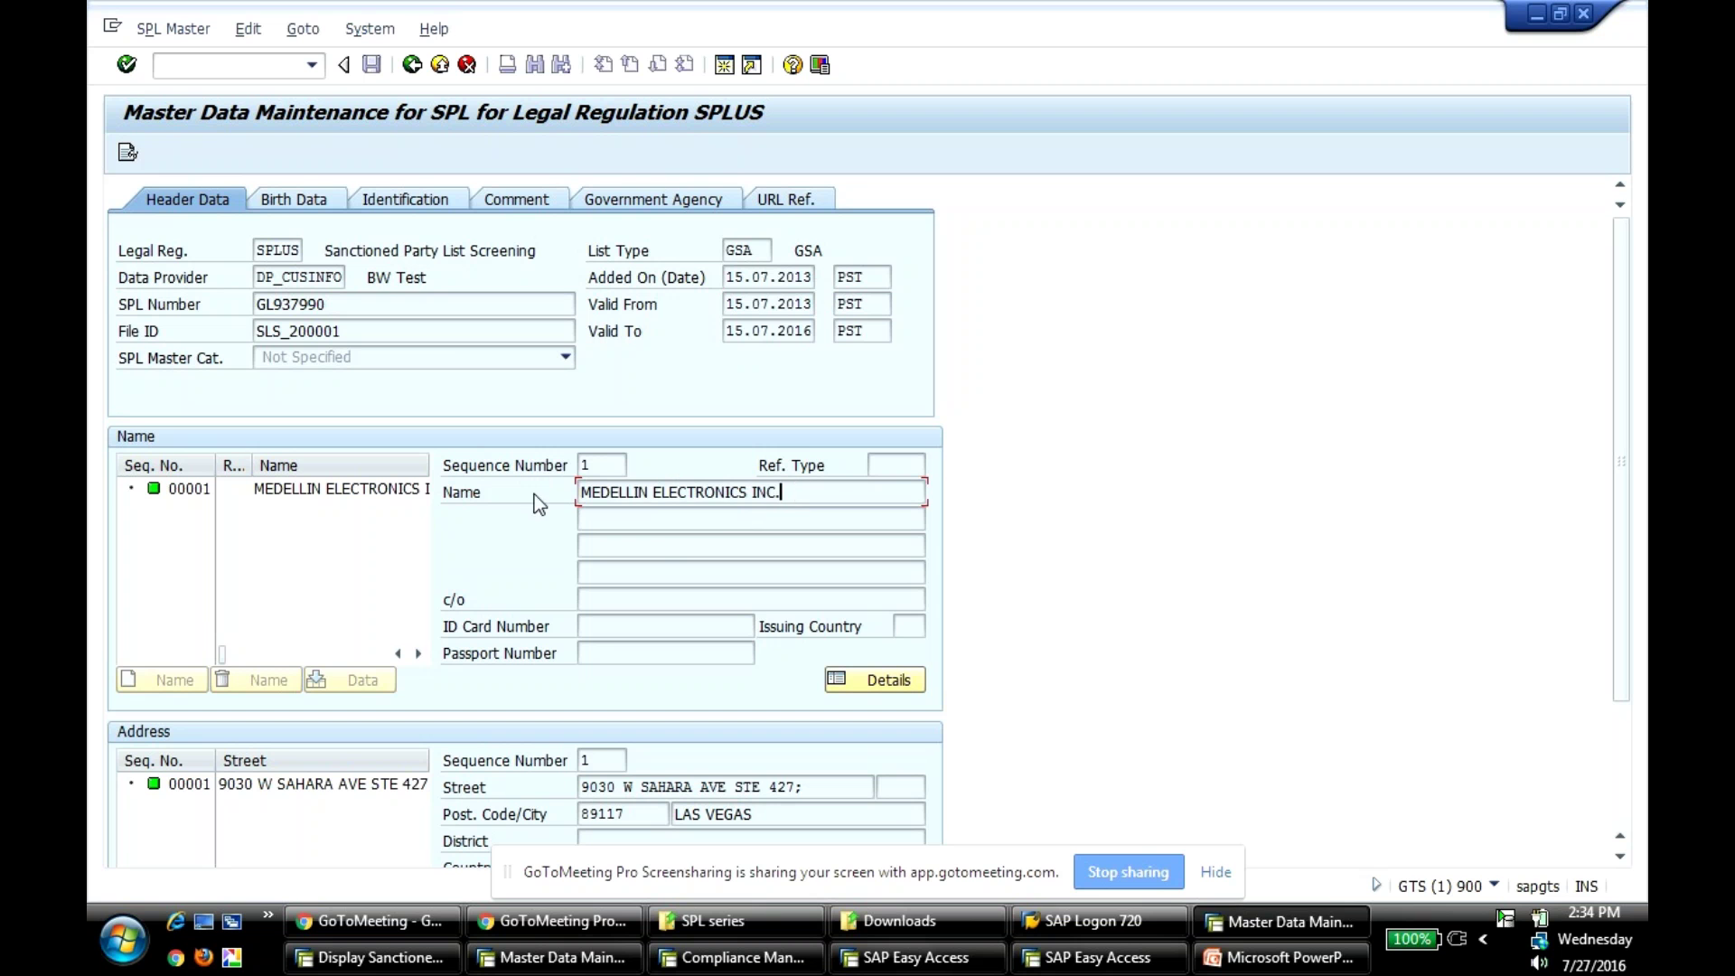
{"action": "left_click_drag", "start_coordinate": [790, 495], "coordinate": [540, 506]}
{"action": "key", "text": "ctrl+c"}
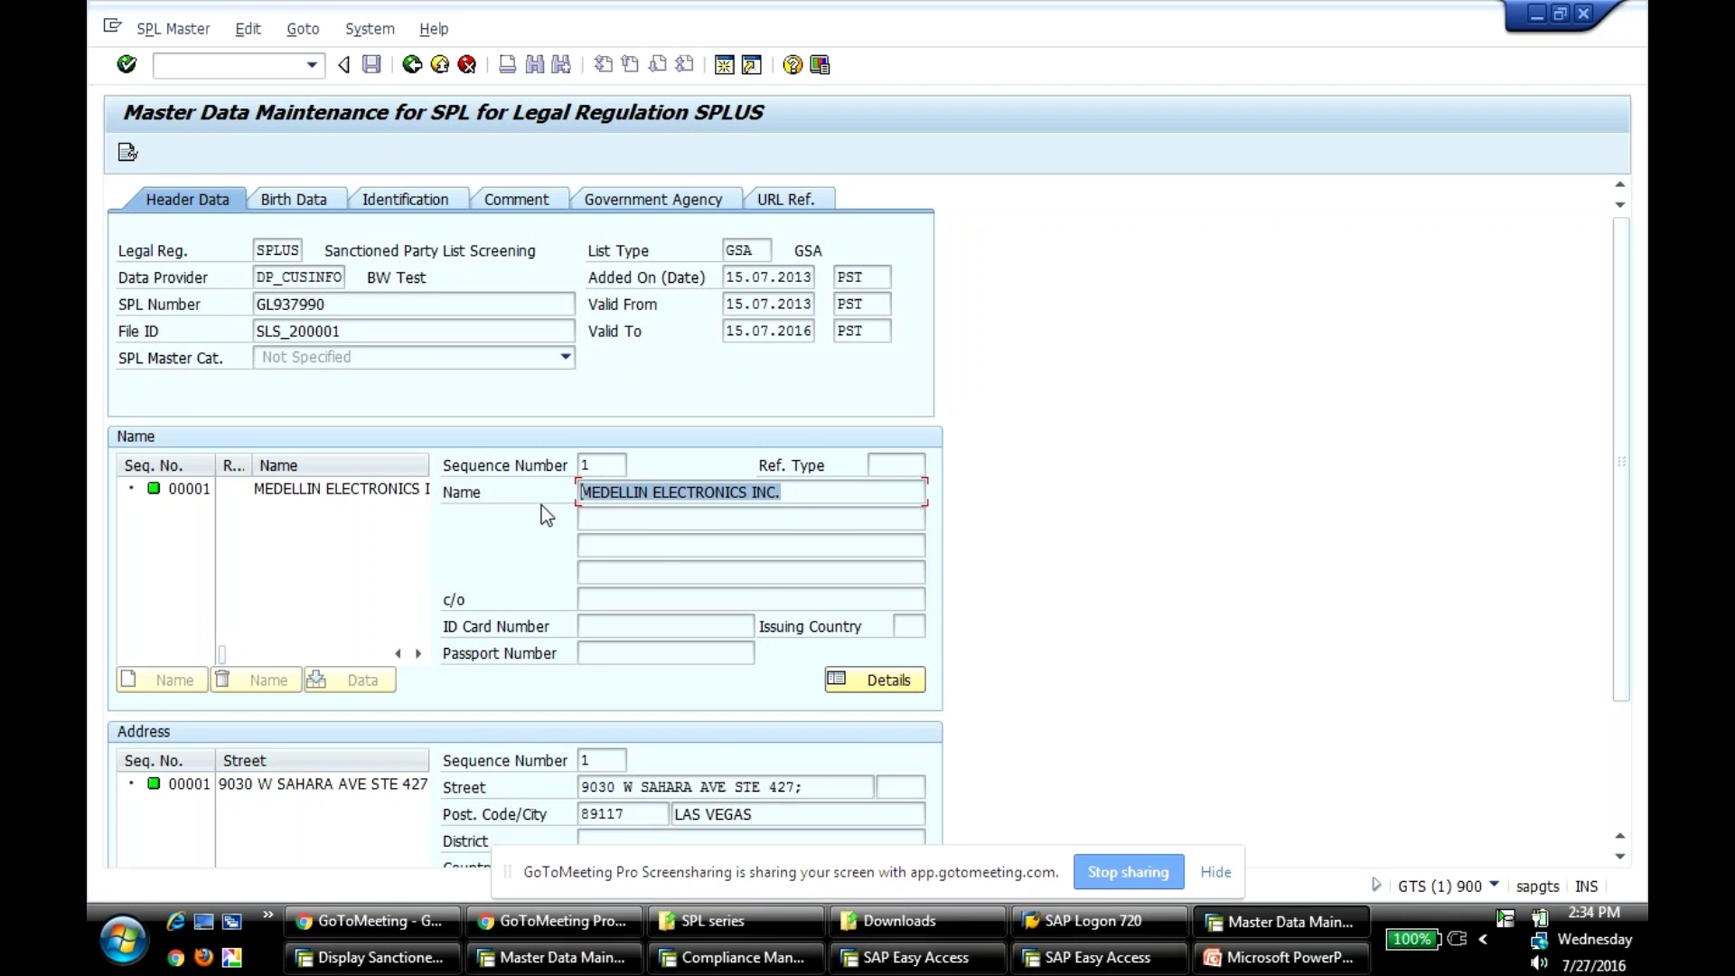
{"action": "key", "text": "Home"}
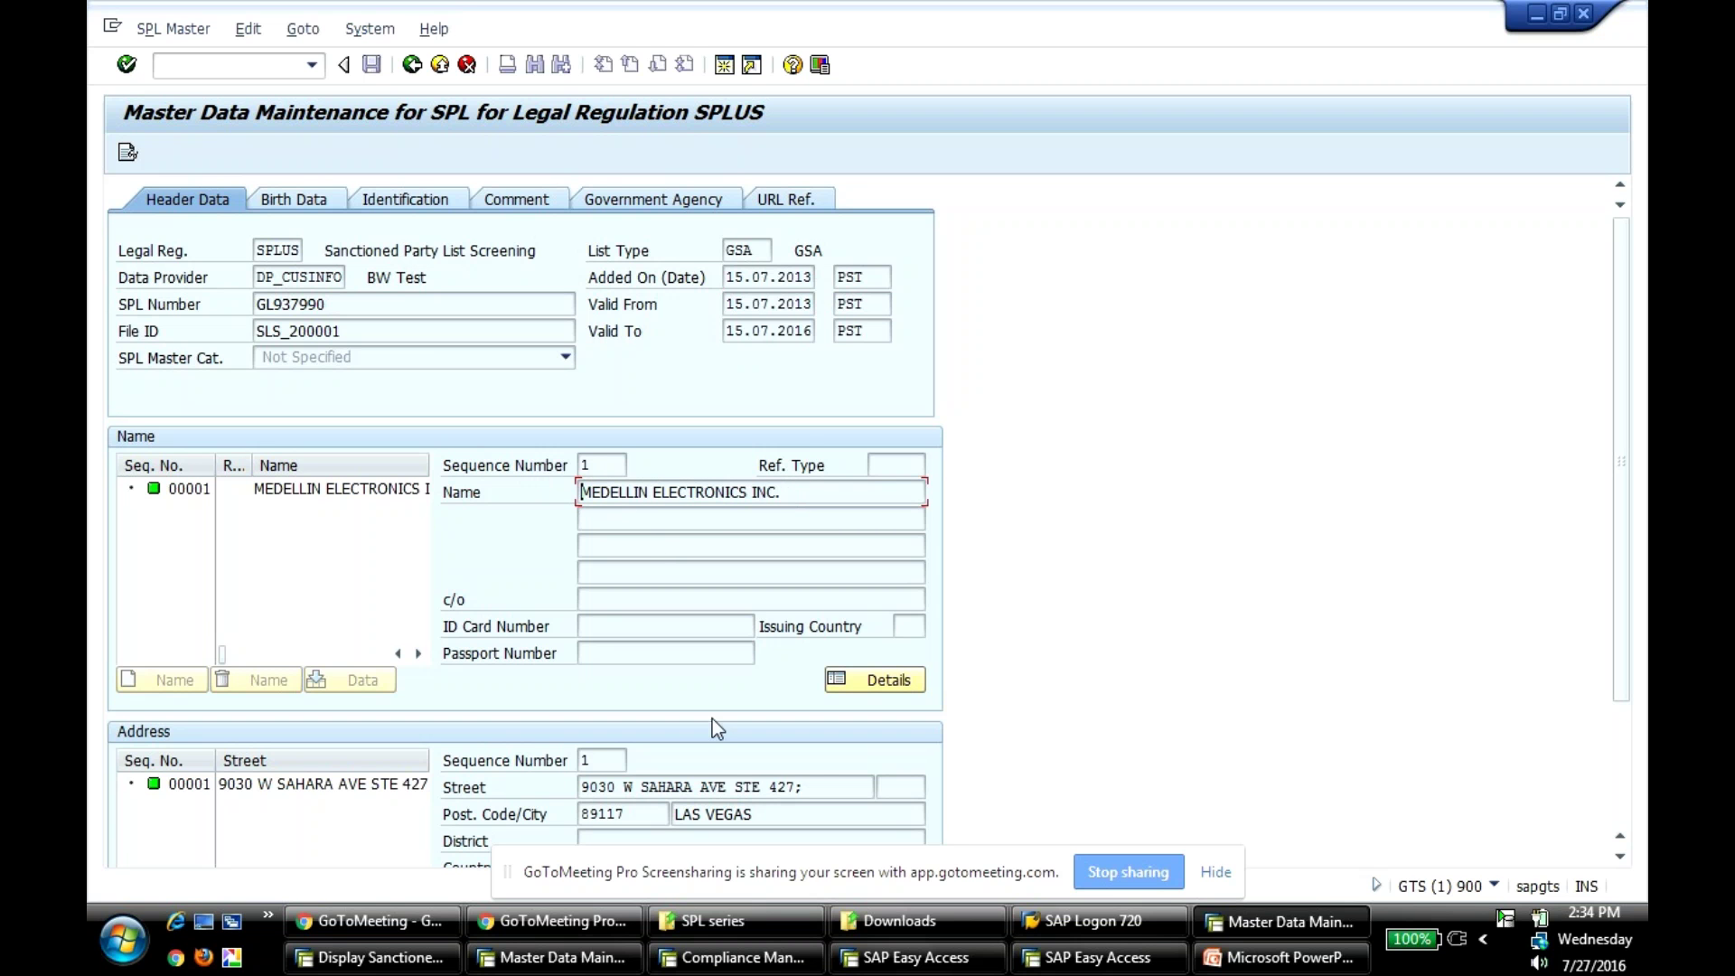
{"action": "left_click", "coordinate": [766, 965]}
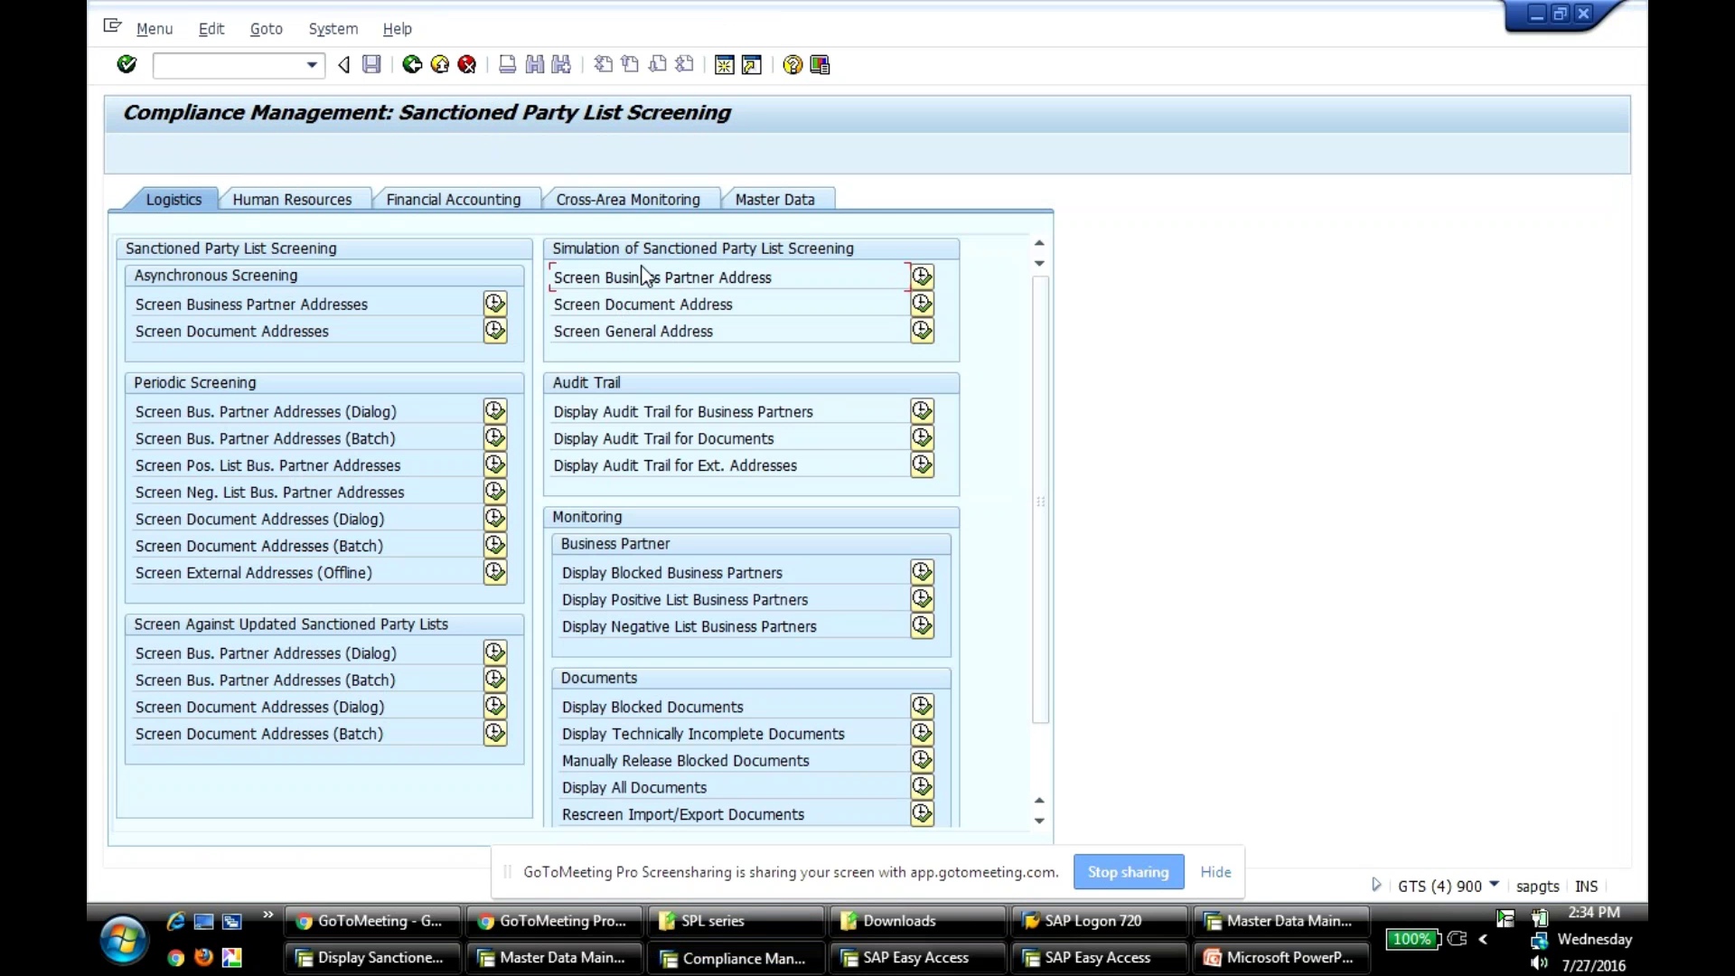
Start the general address screening simulation and enter MEDELLIN ELECTRONICS INC. as the name.
{"action": "left_click", "coordinate": [923, 331]}
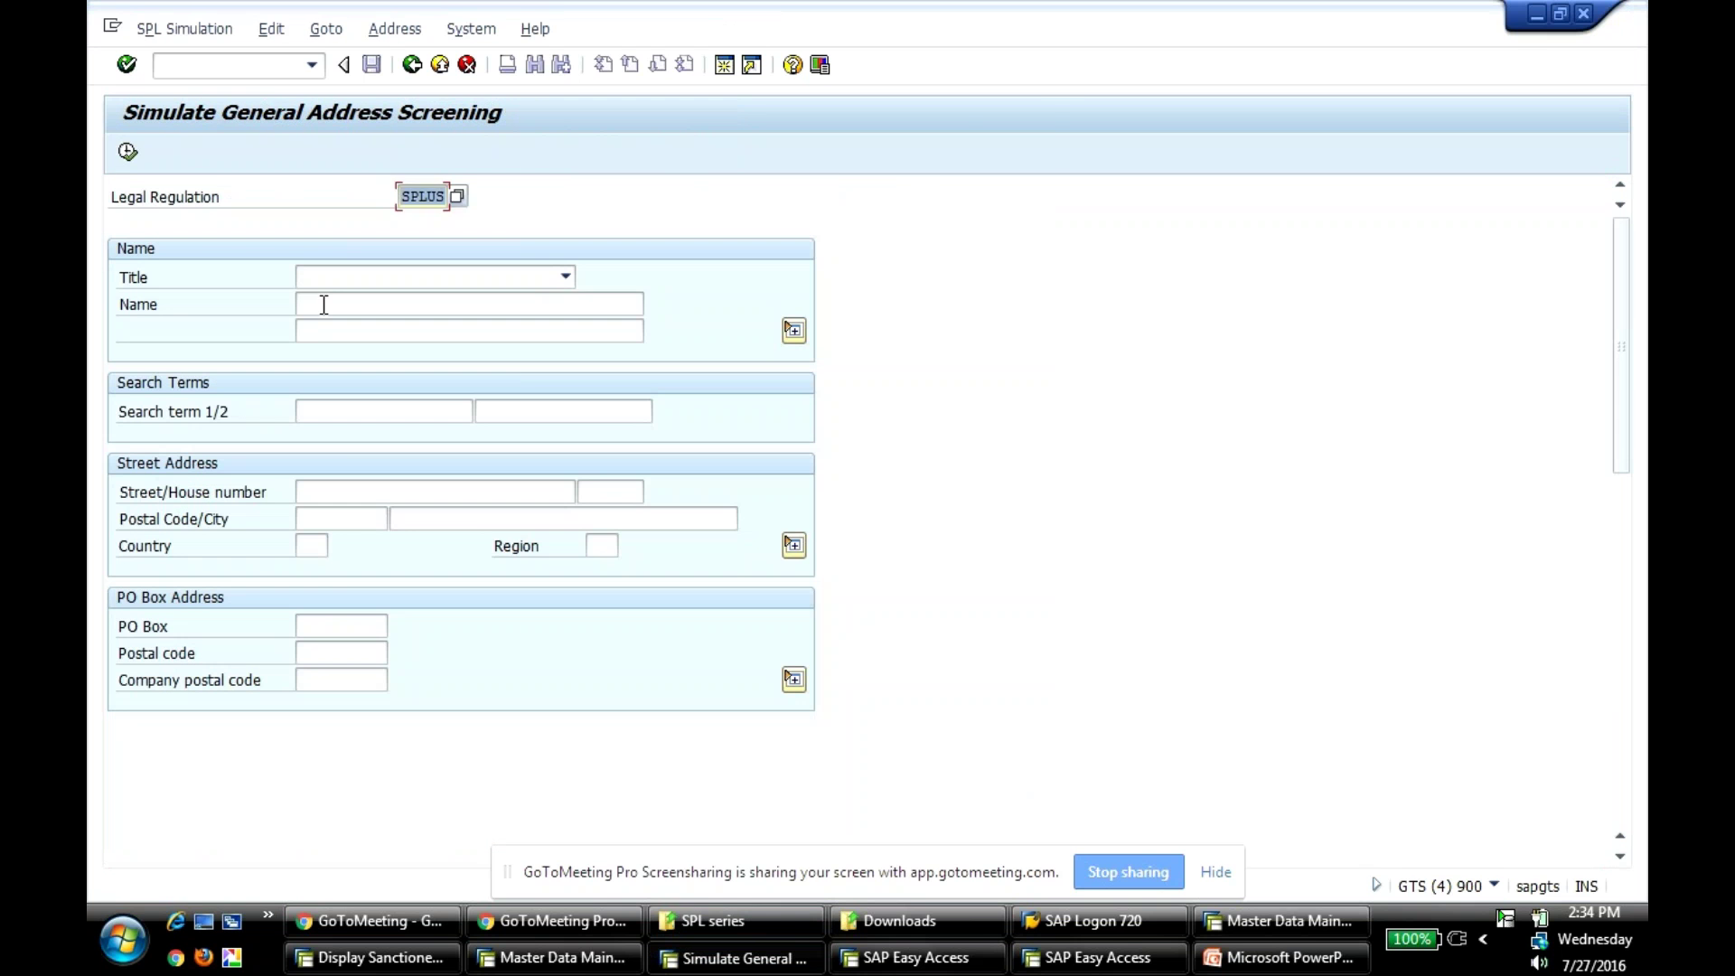
{"action": "left_click", "coordinate": [326, 304]}
{"action": "key", "text": "ctrl+v"}
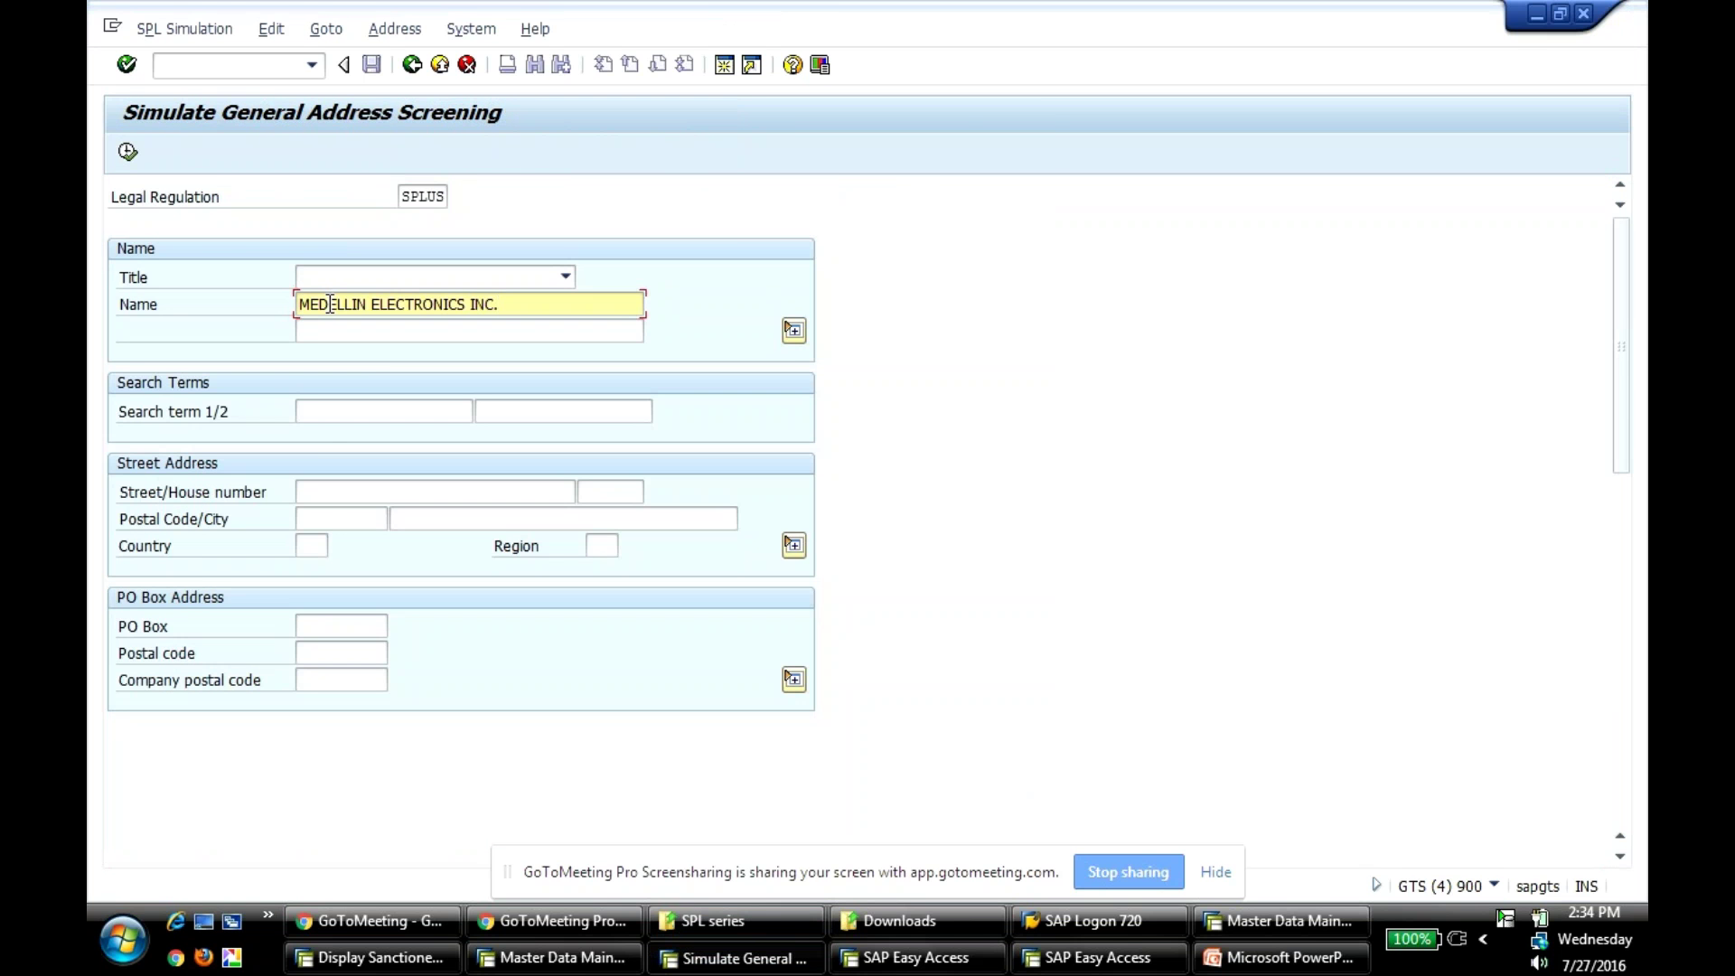
Fill Street/House number with the street address copied from the SPL master record.
{"action": "left_click", "coordinate": [322, 490]}
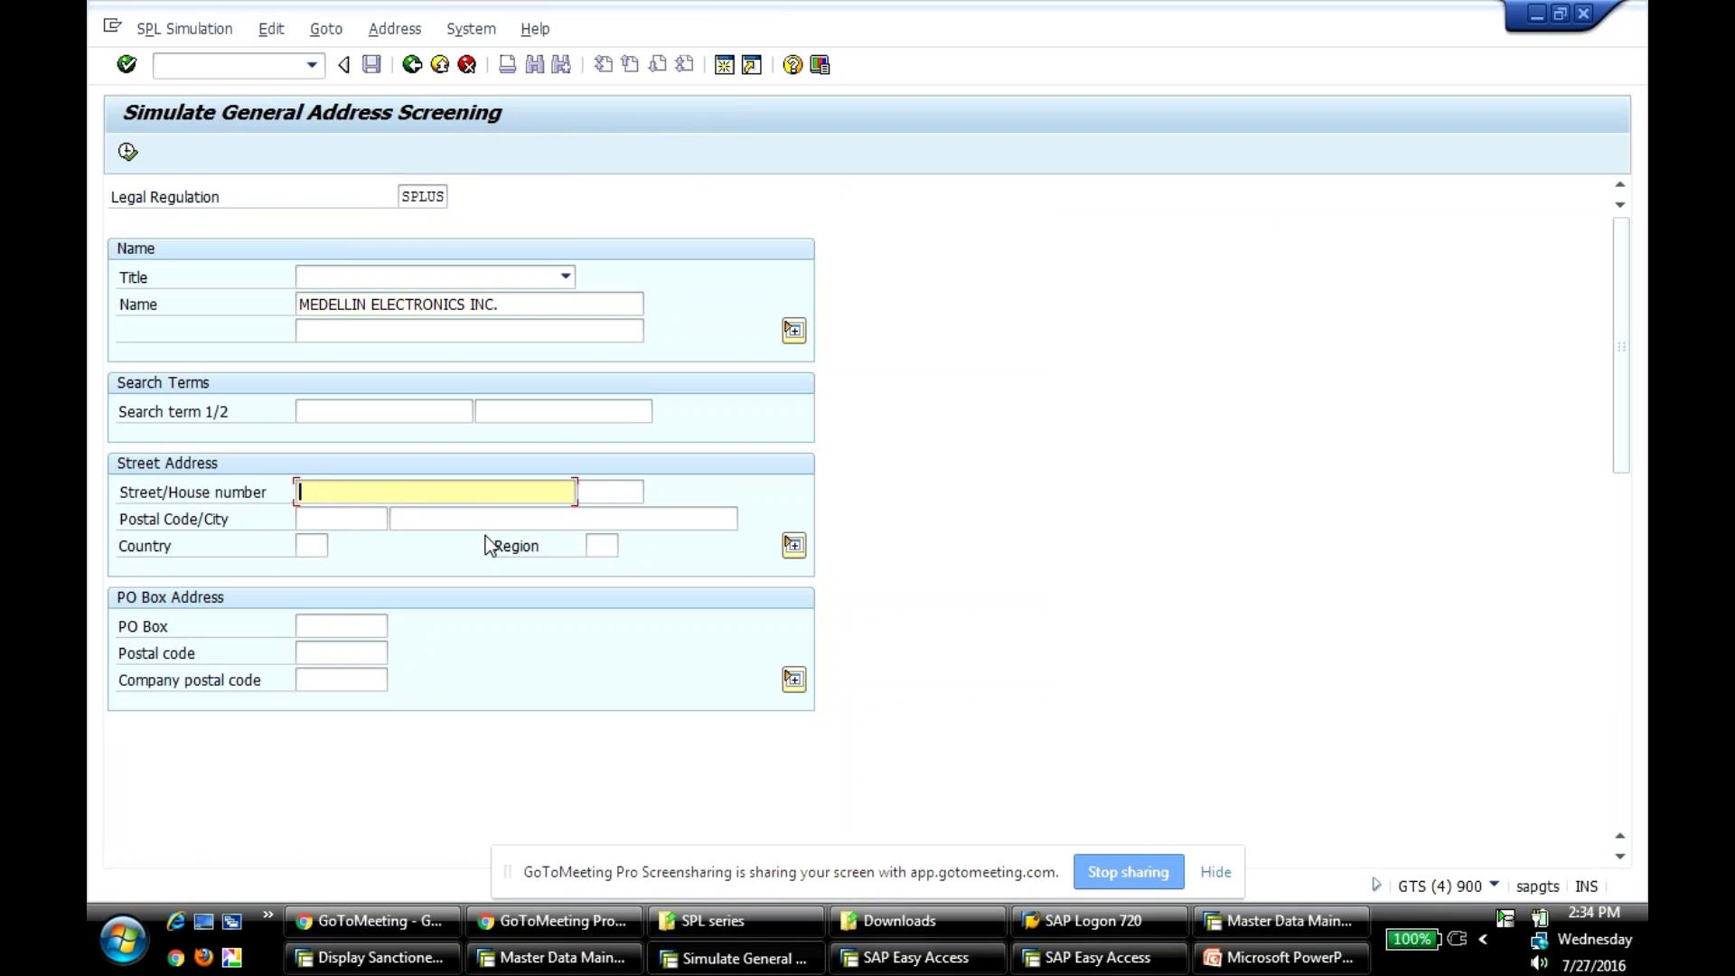
{"action": "left_click", "coordinate": [1268, 923]}
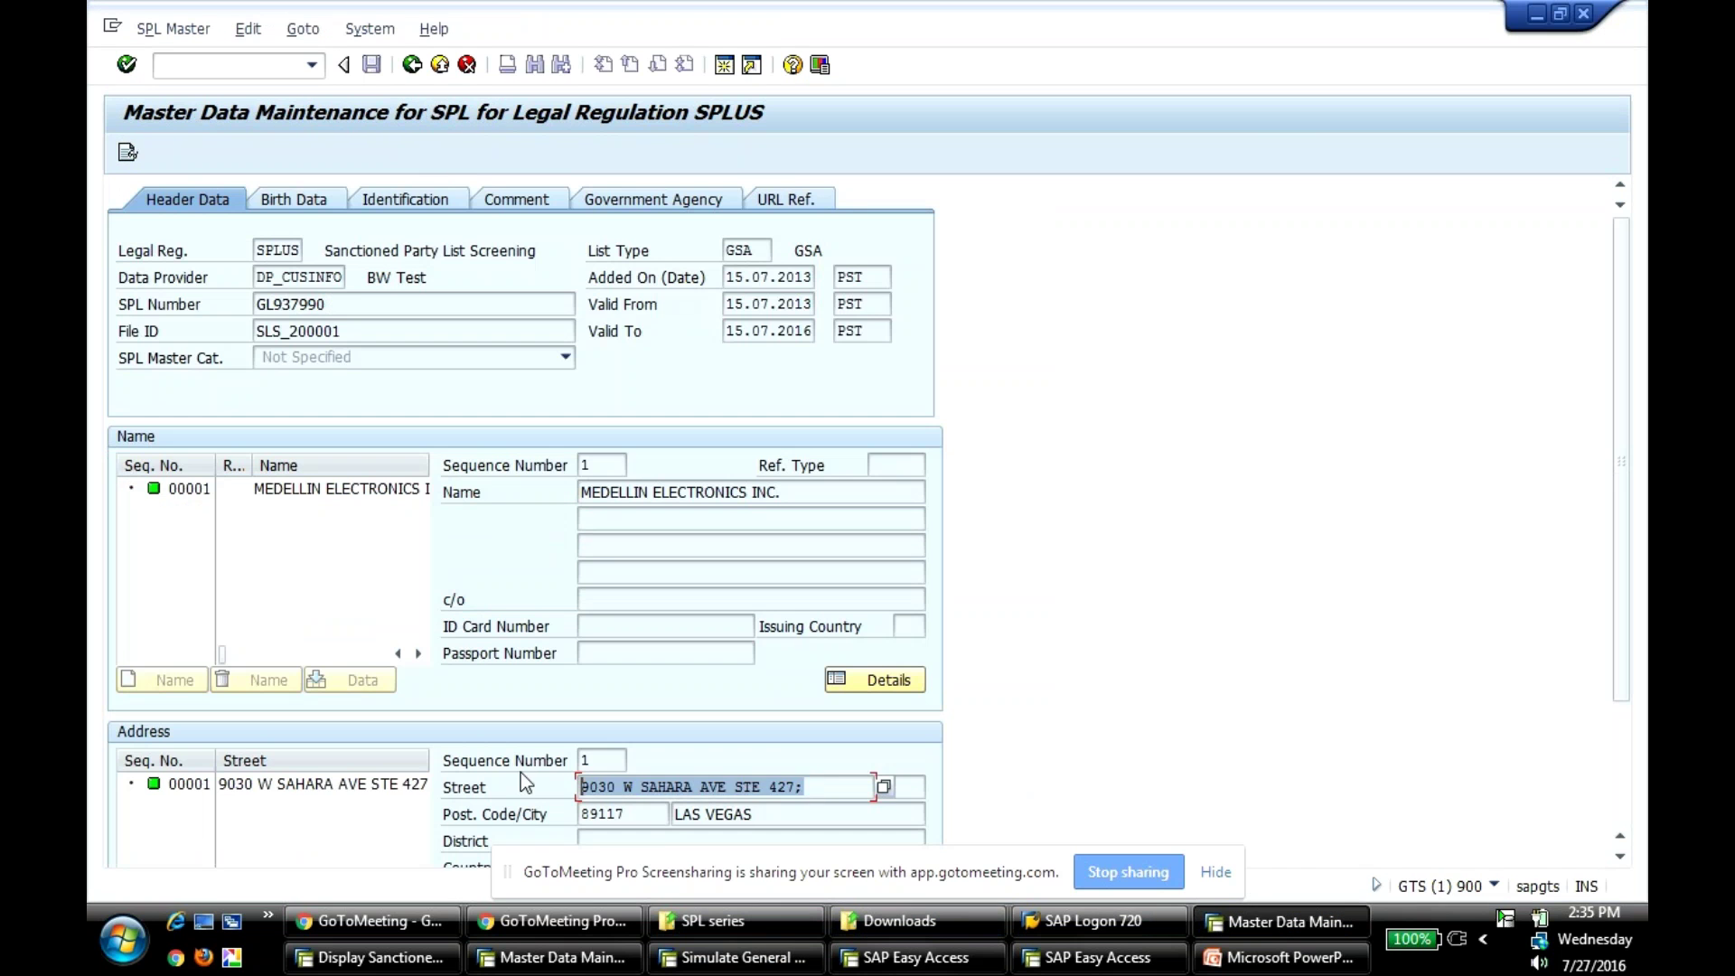
{"action": "left_click", "coordinate": [736, 959]}
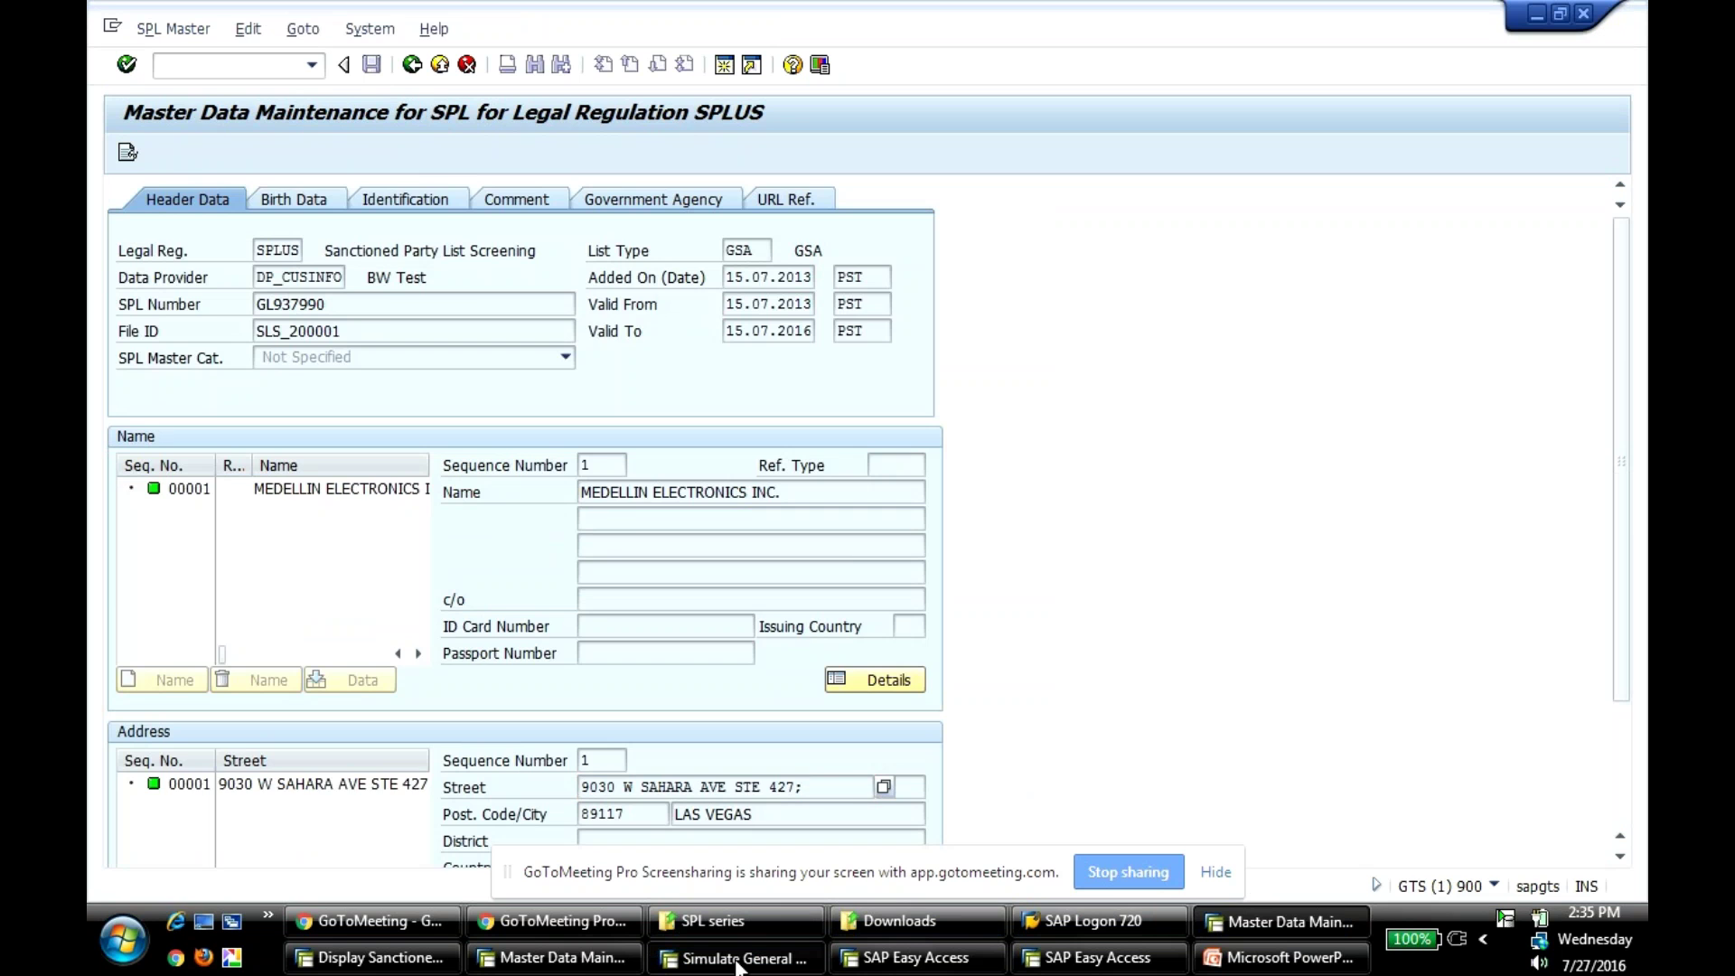
{"action": "type", "text": "9030 W SAHARA AVE STE 427;"}
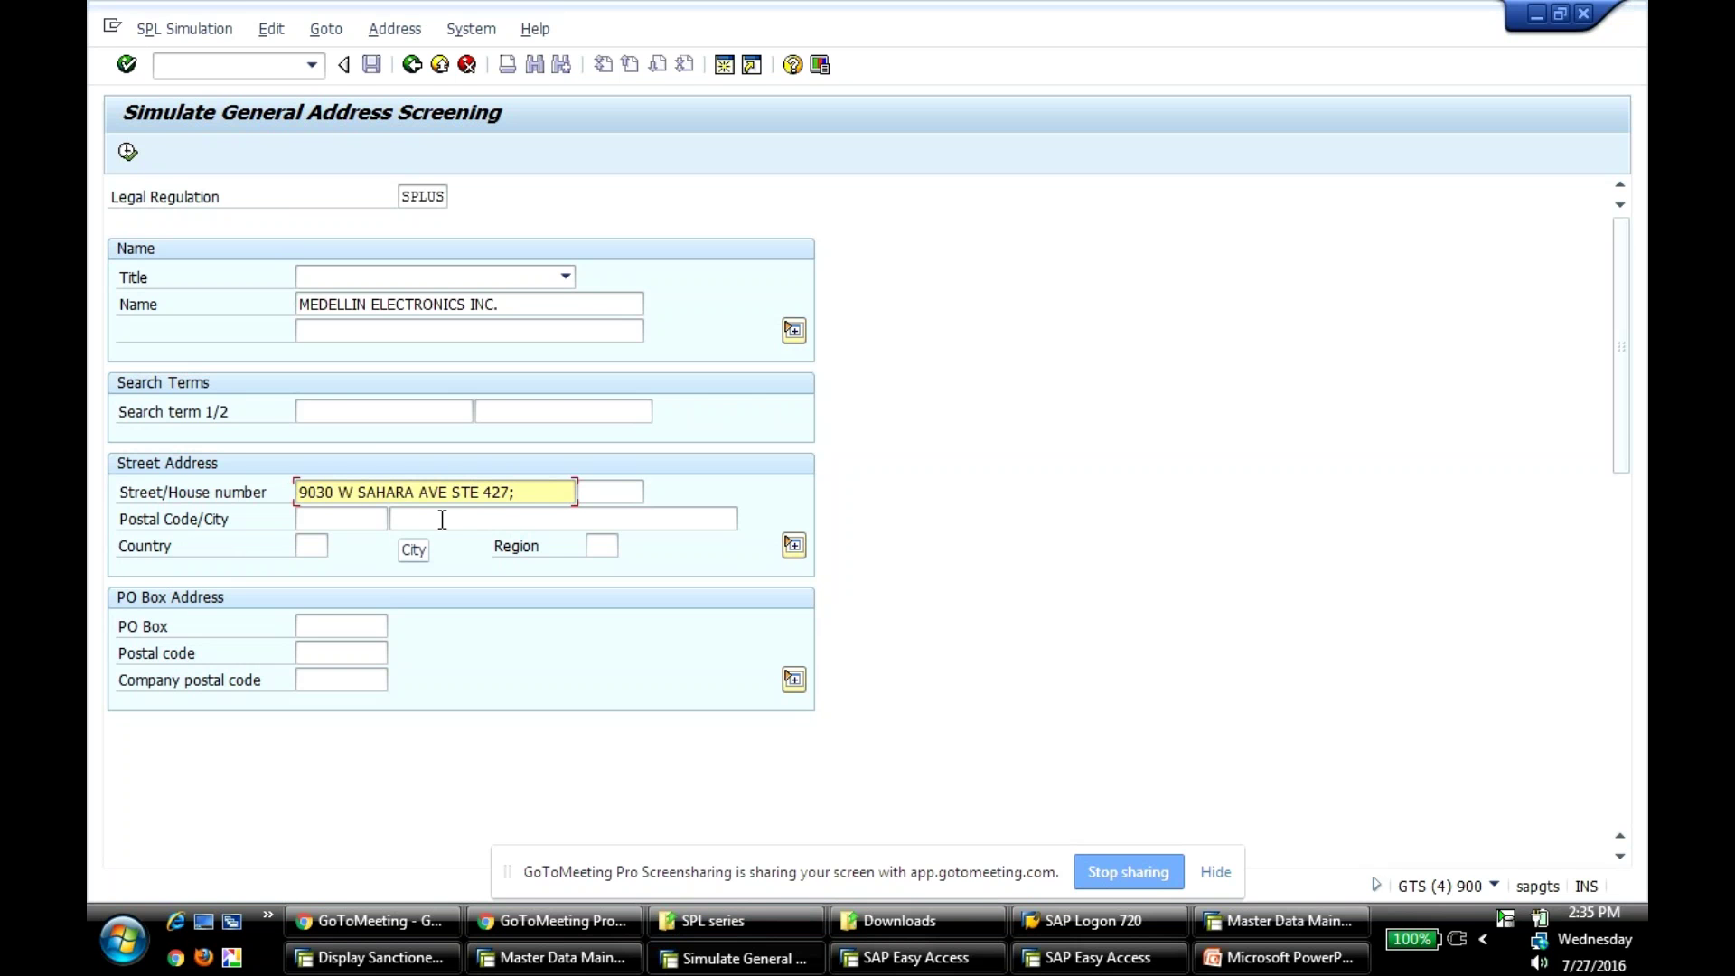
{"action": "left_click", "coordinate": [1299, 918]}
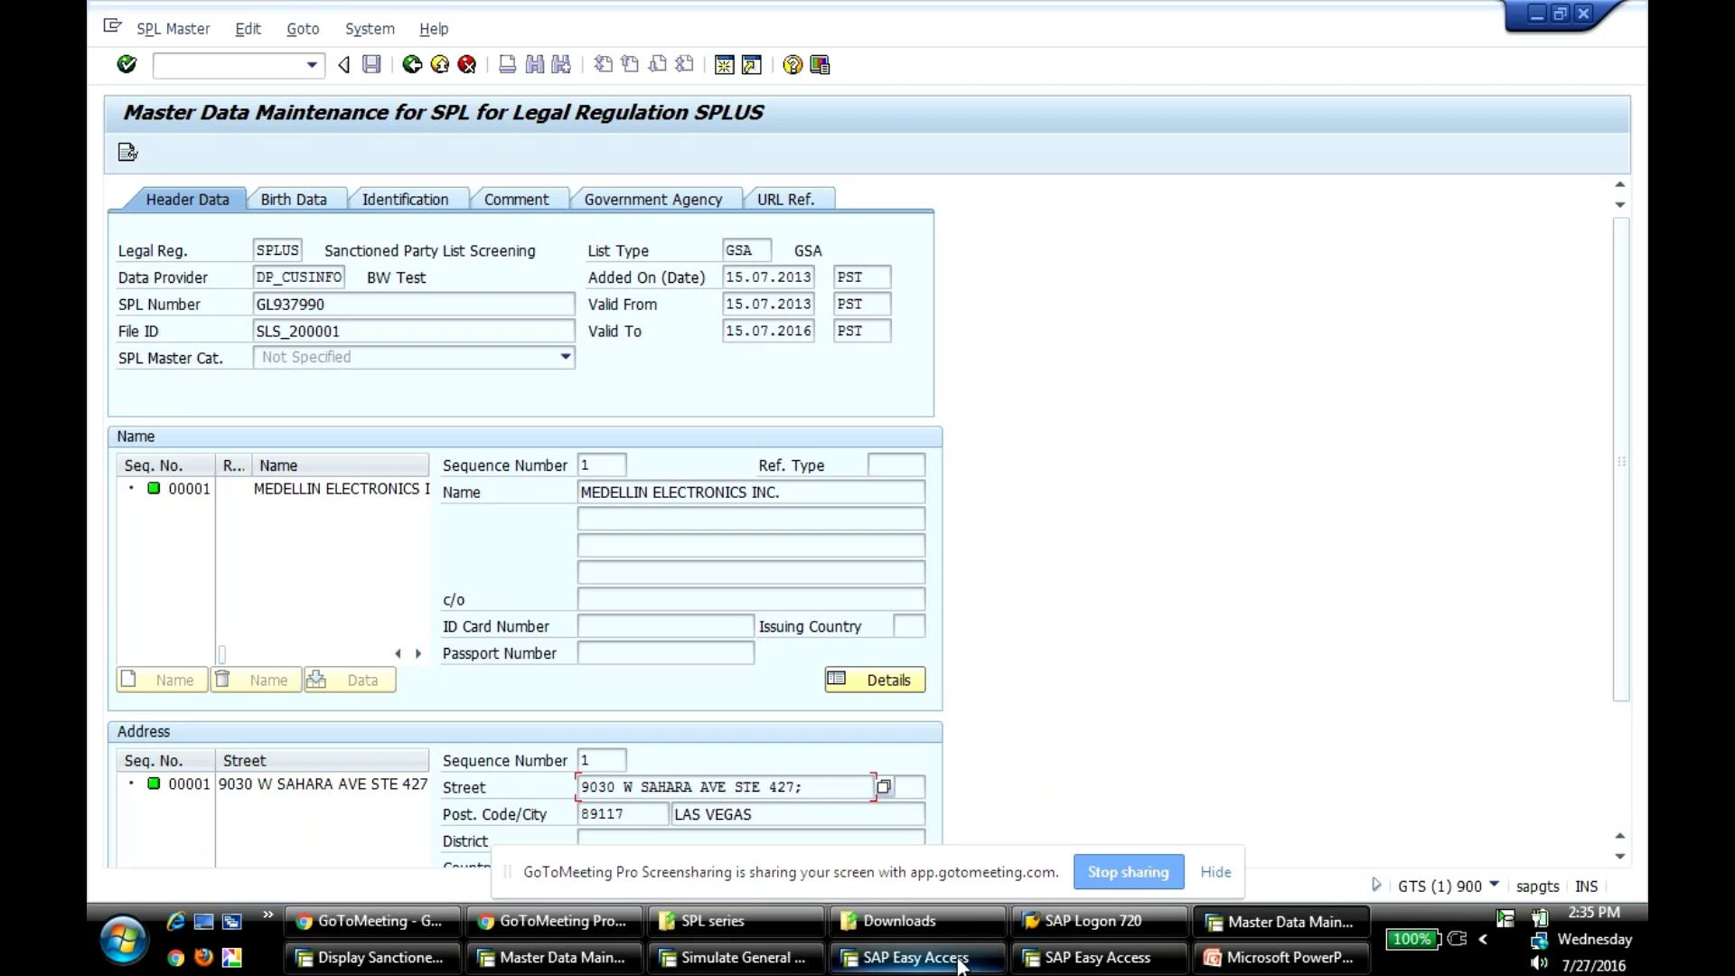
{"action": "left_click", "coordinate": [741, 962]}
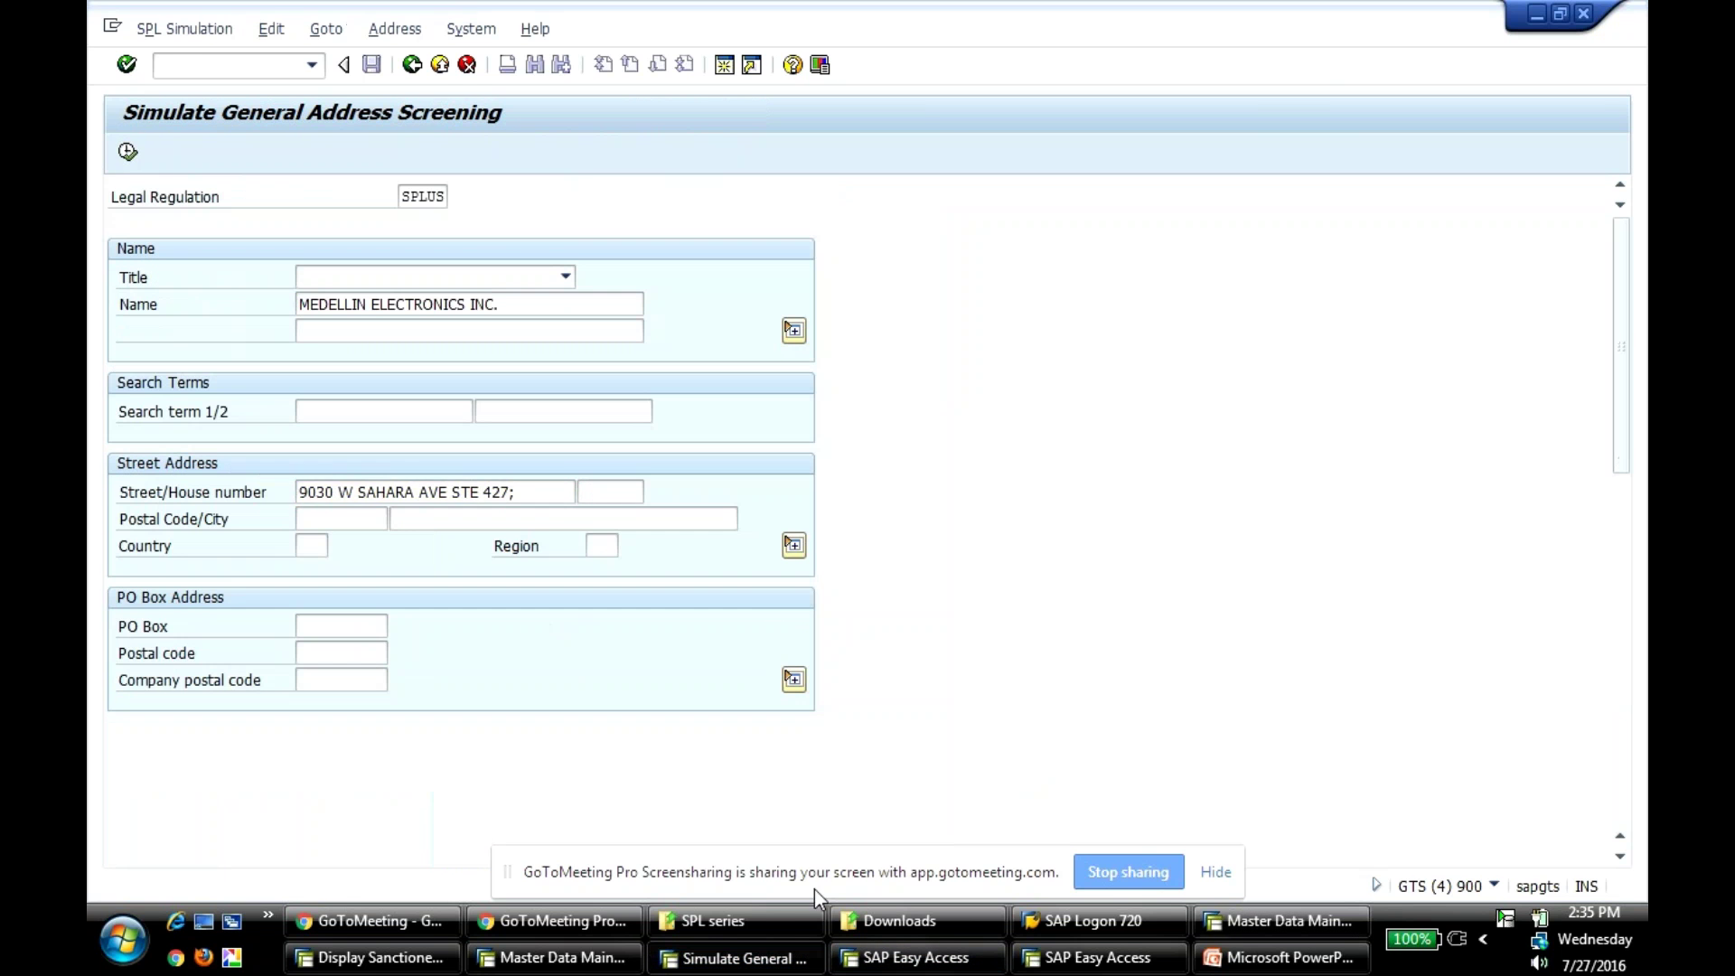
Run the SPL screening for MEDELLIN ELECTRONICS INC., then return to record GL937990's master data.
{"action": "left_click", "coordinate": [129, 153]}
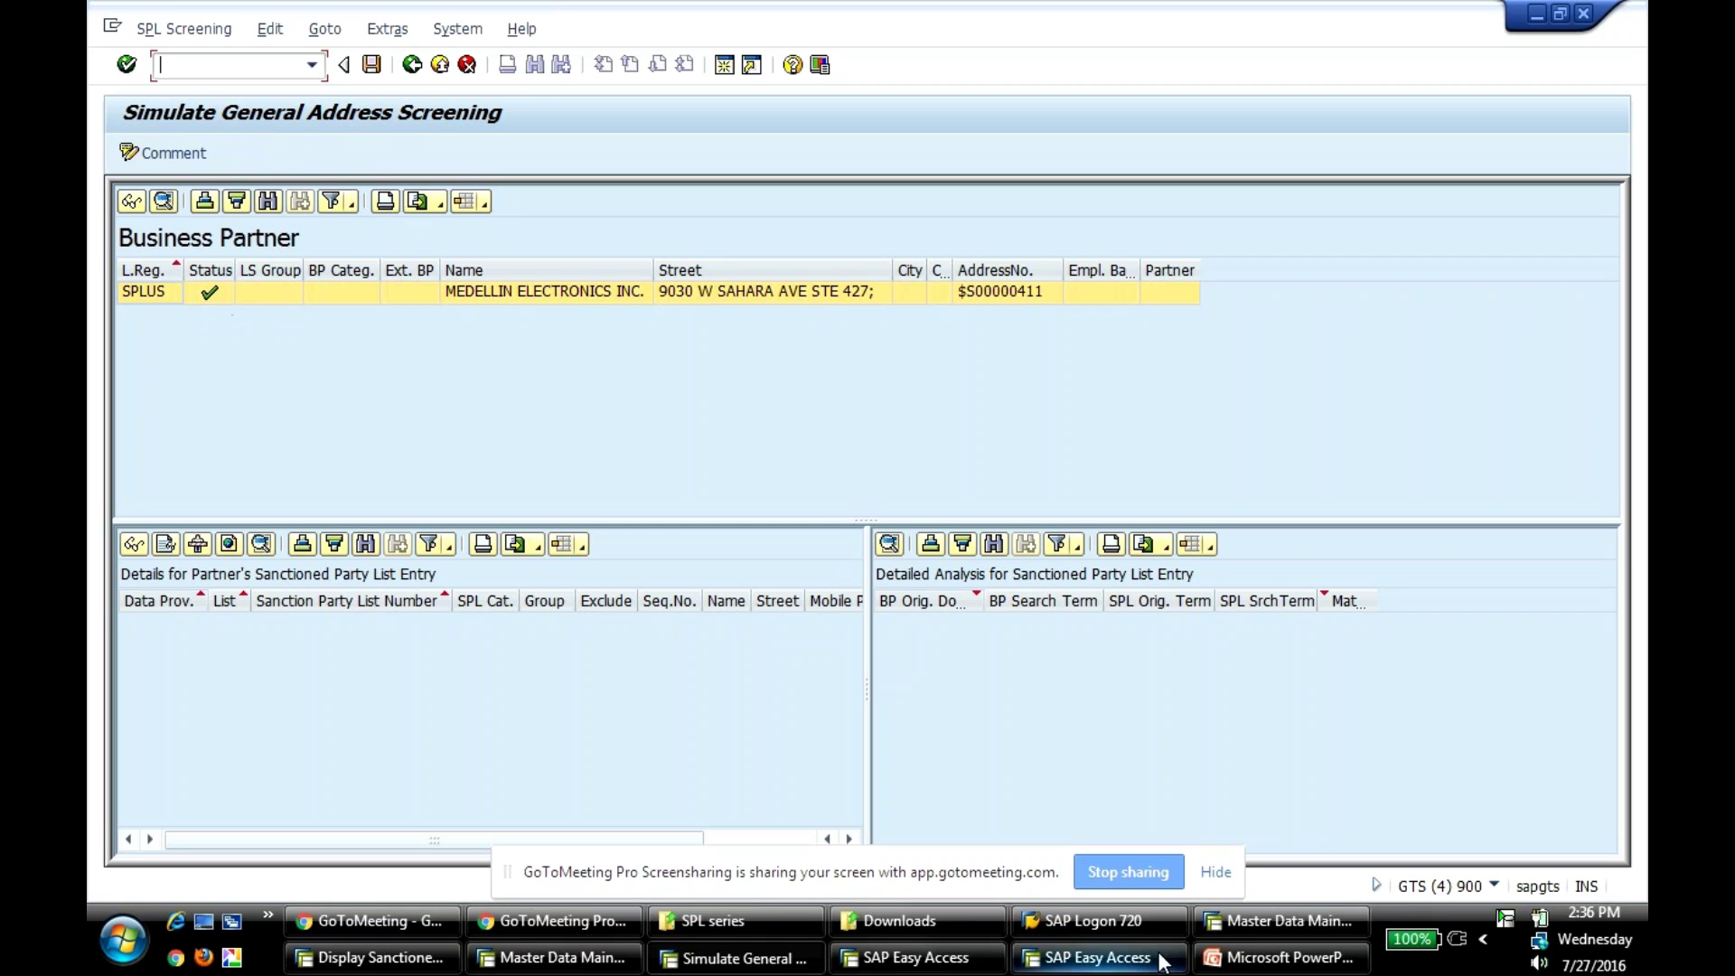
{"action": "left_click", "coordinate": [1278, 920]}
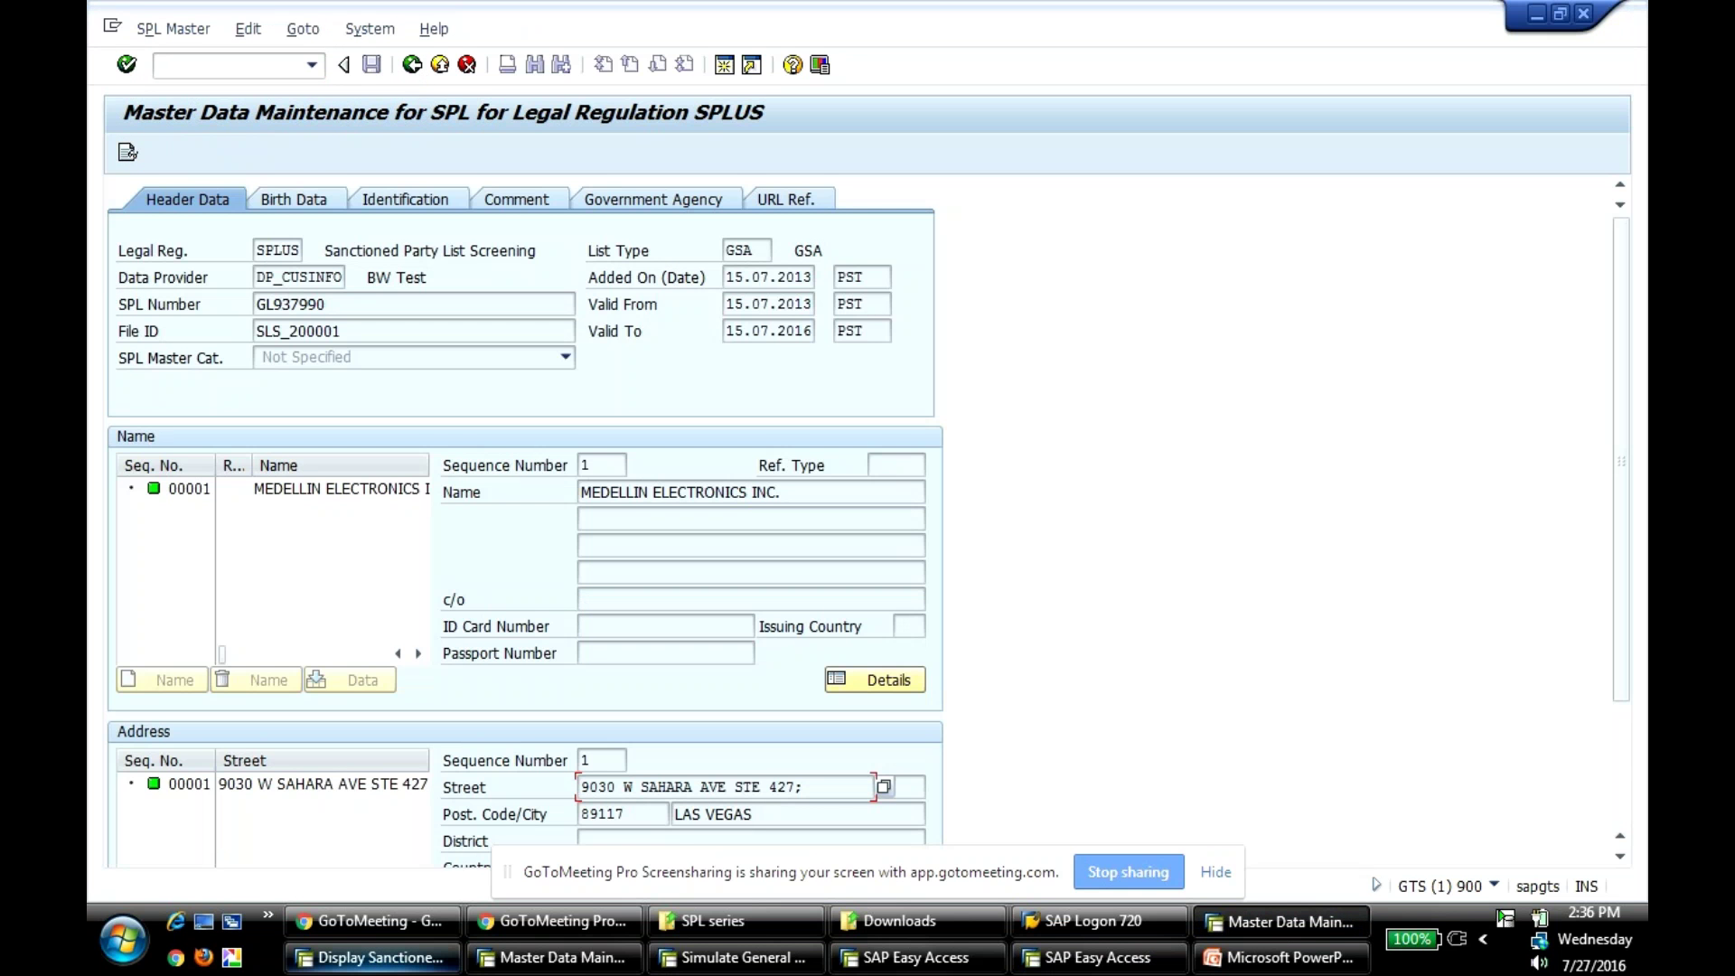
Choose entry GL934099 in the sanctioned party list and display its master record.
{"action": "left_click", "coordinate": [397, 956]}
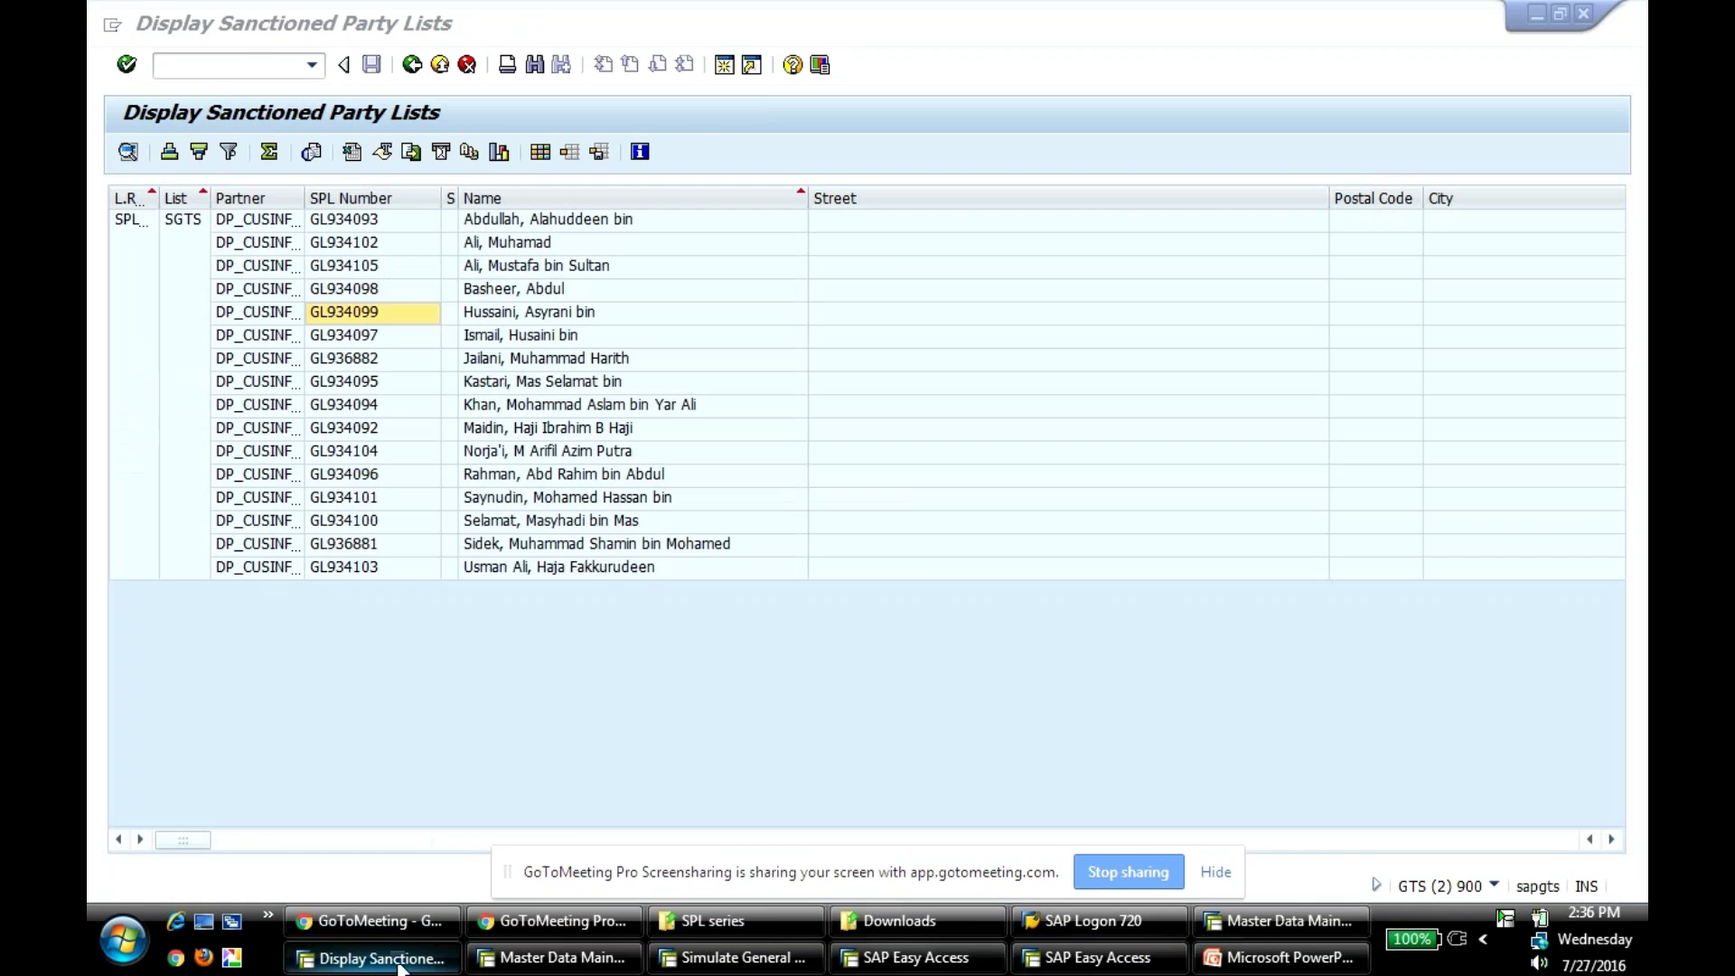
{"action": "left_click", "coordinate": [375, 336]}
{"action": "key", "text": "Up"}
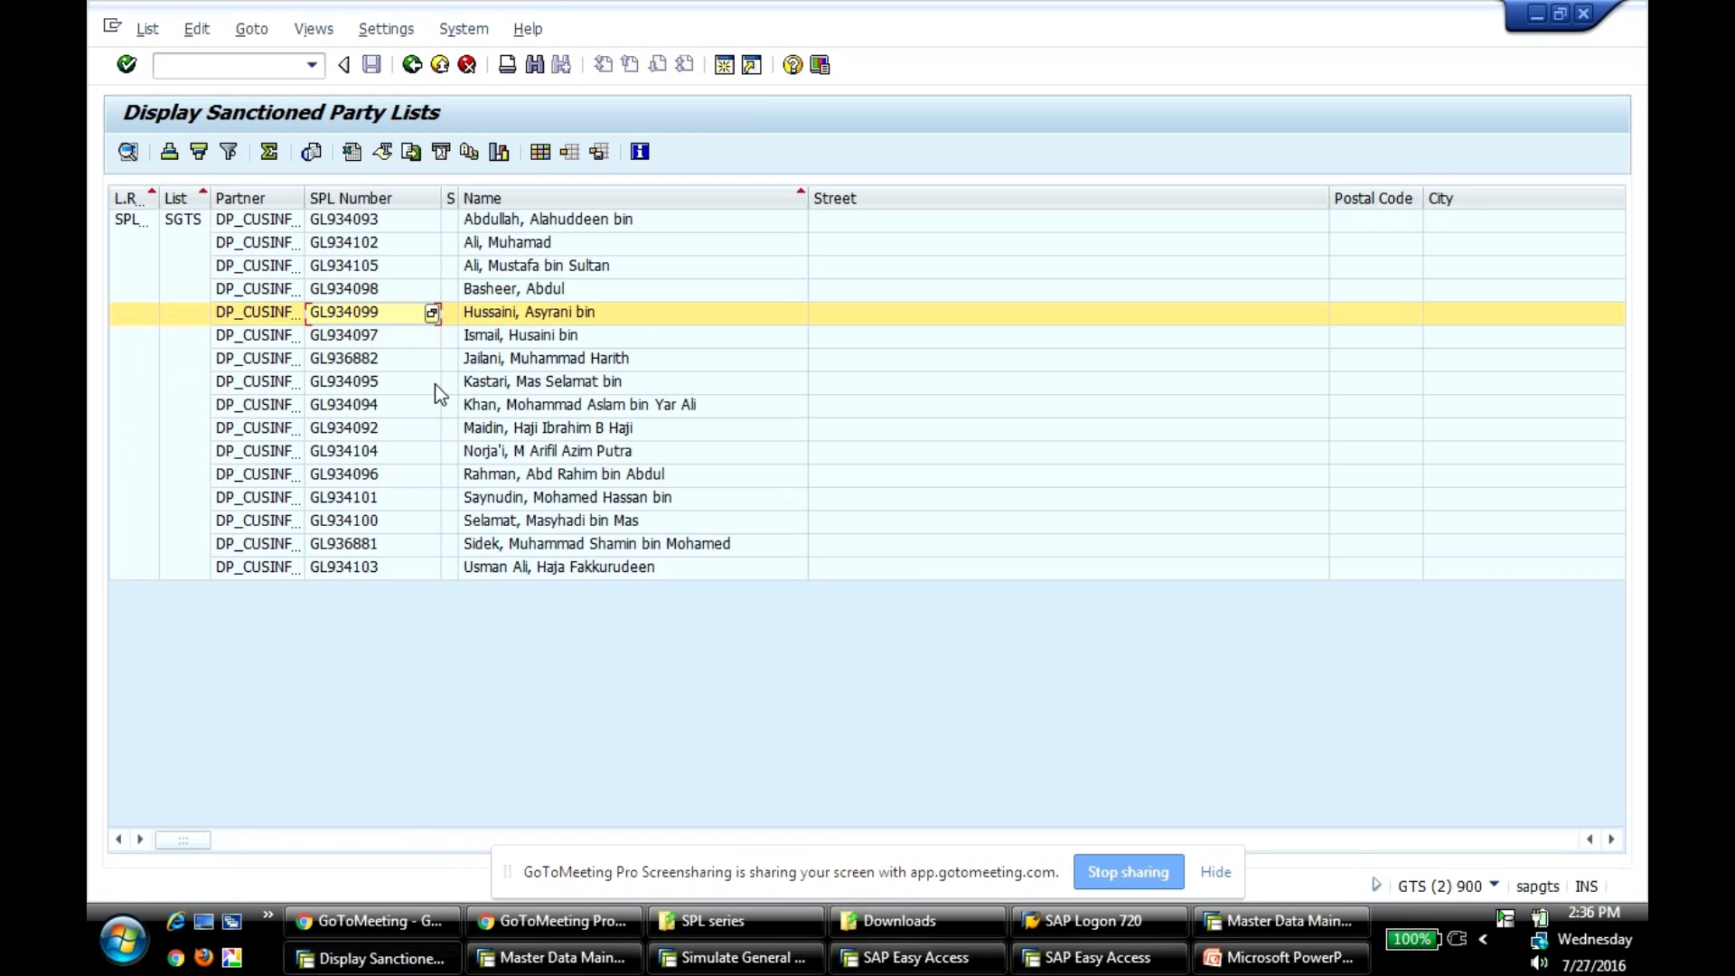
{"action": "left_click", "coordinate": [548, 964]}
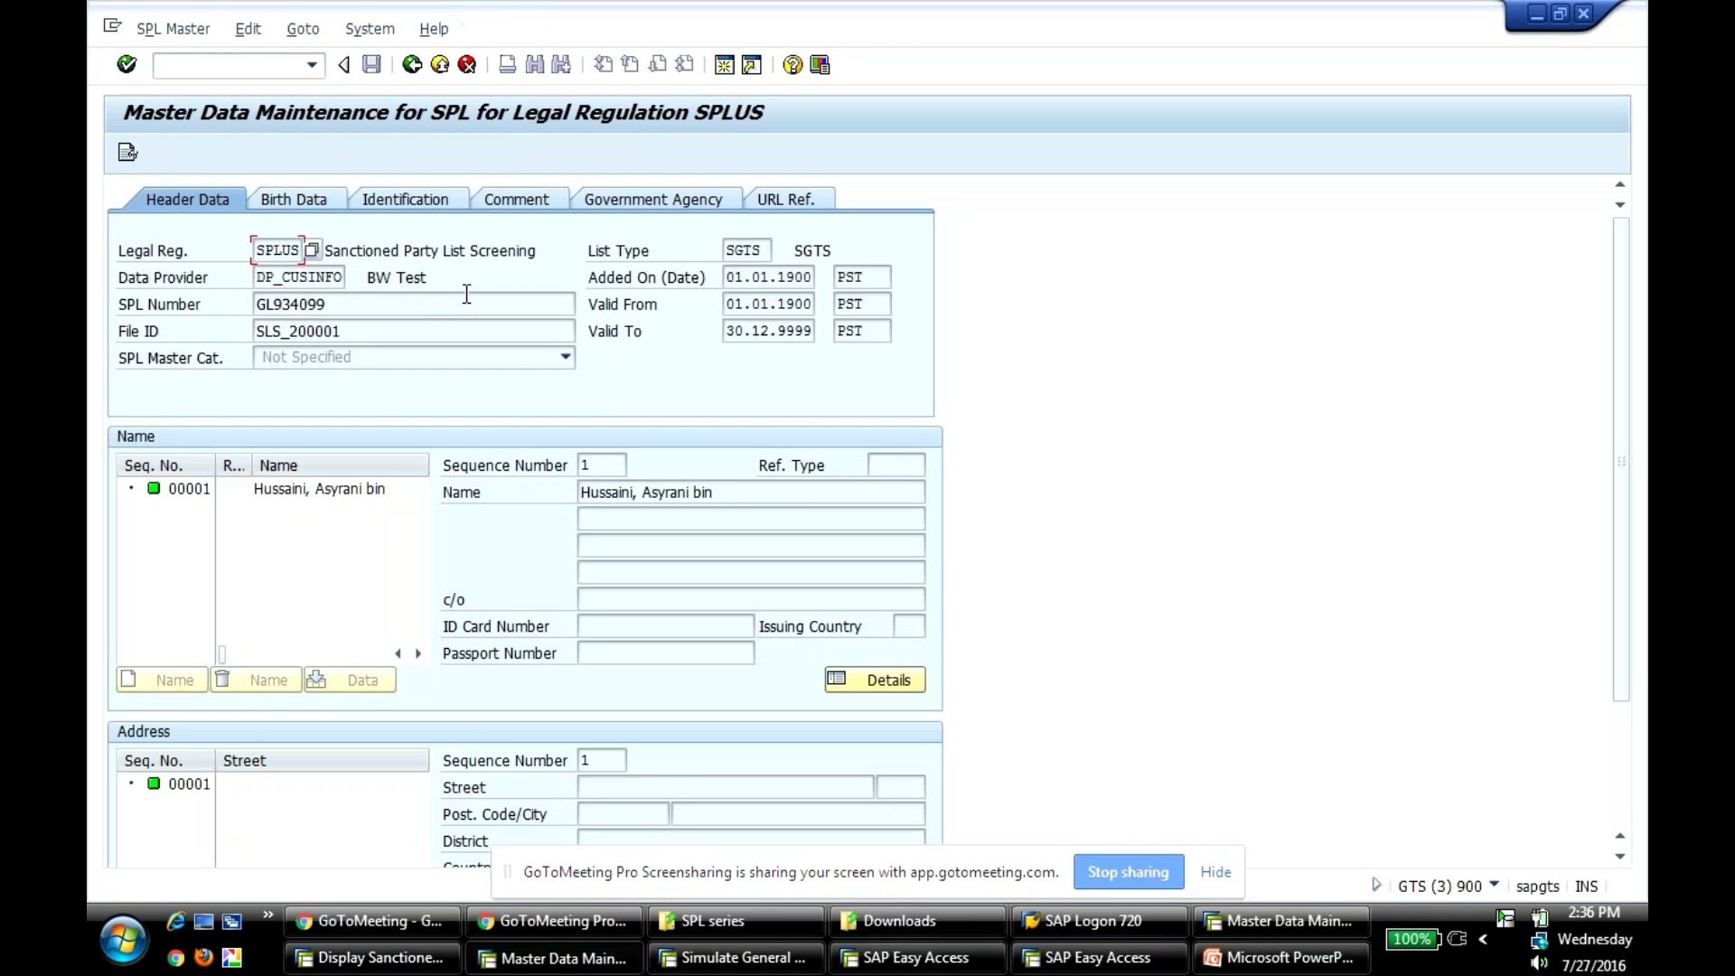
Confirm validity from 01.01.1900 to 30.12.9999 and select the individual's name for copying.
{"action": "left_click", "coordinate": [773, 304]}
{"action": "double_click", "coordinate": [777, 305]}
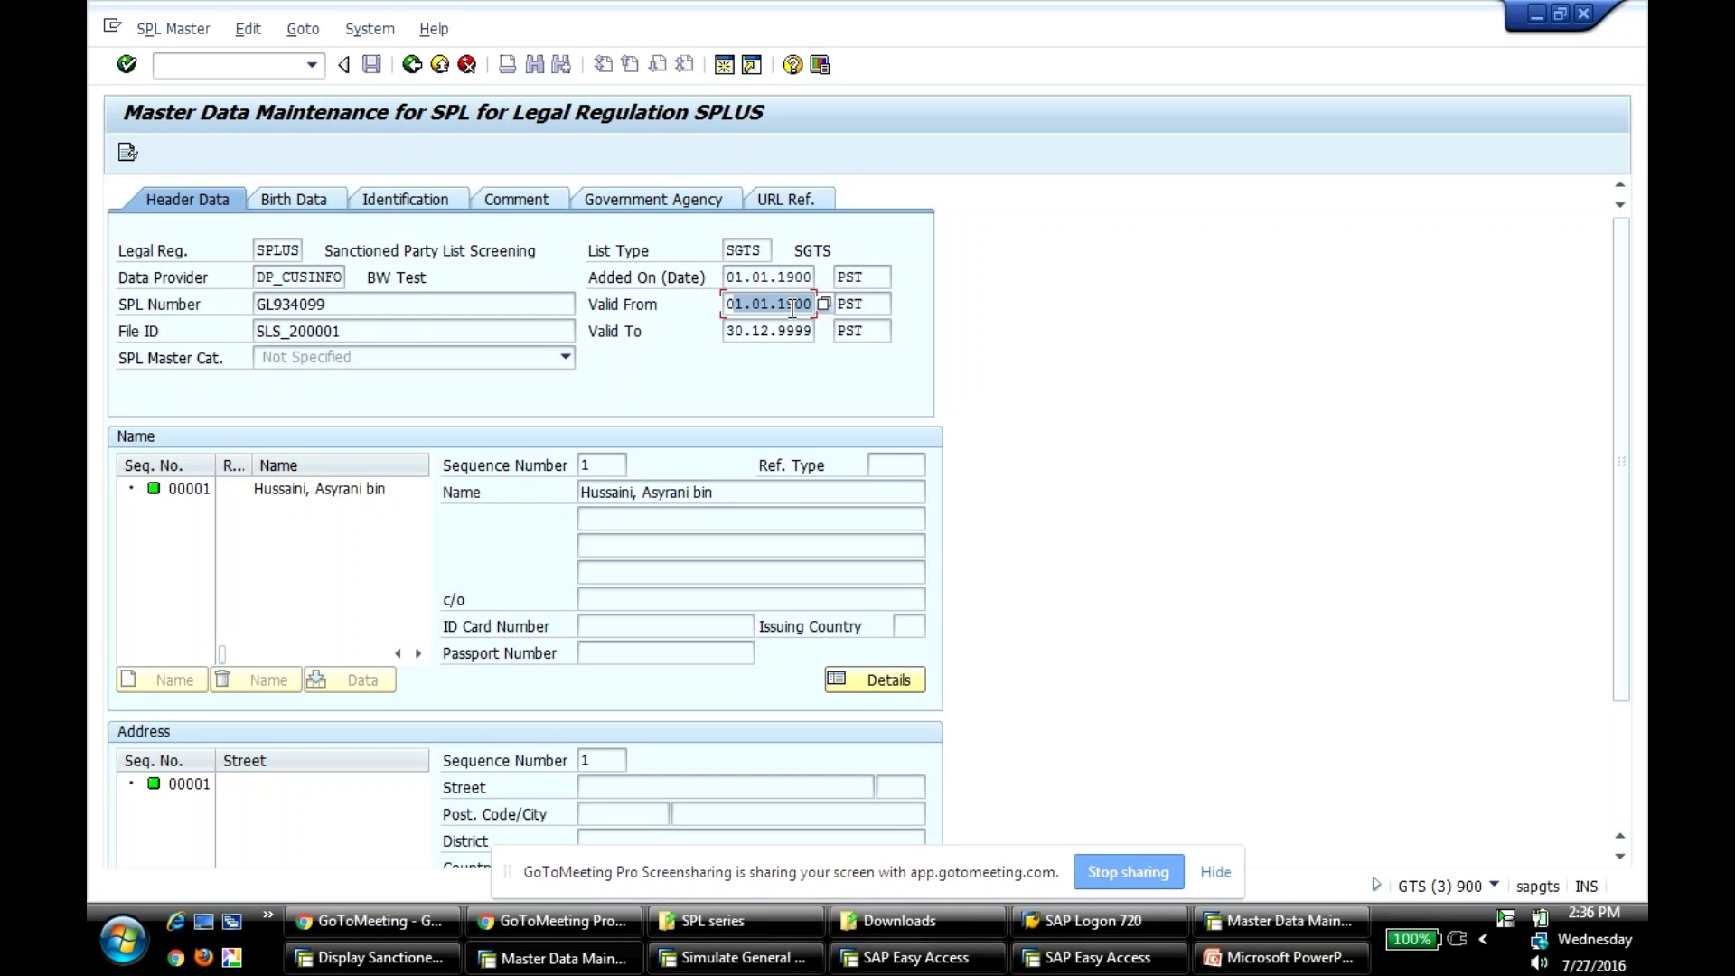
{"action": "double_click", "coordinate": [728, 332]}
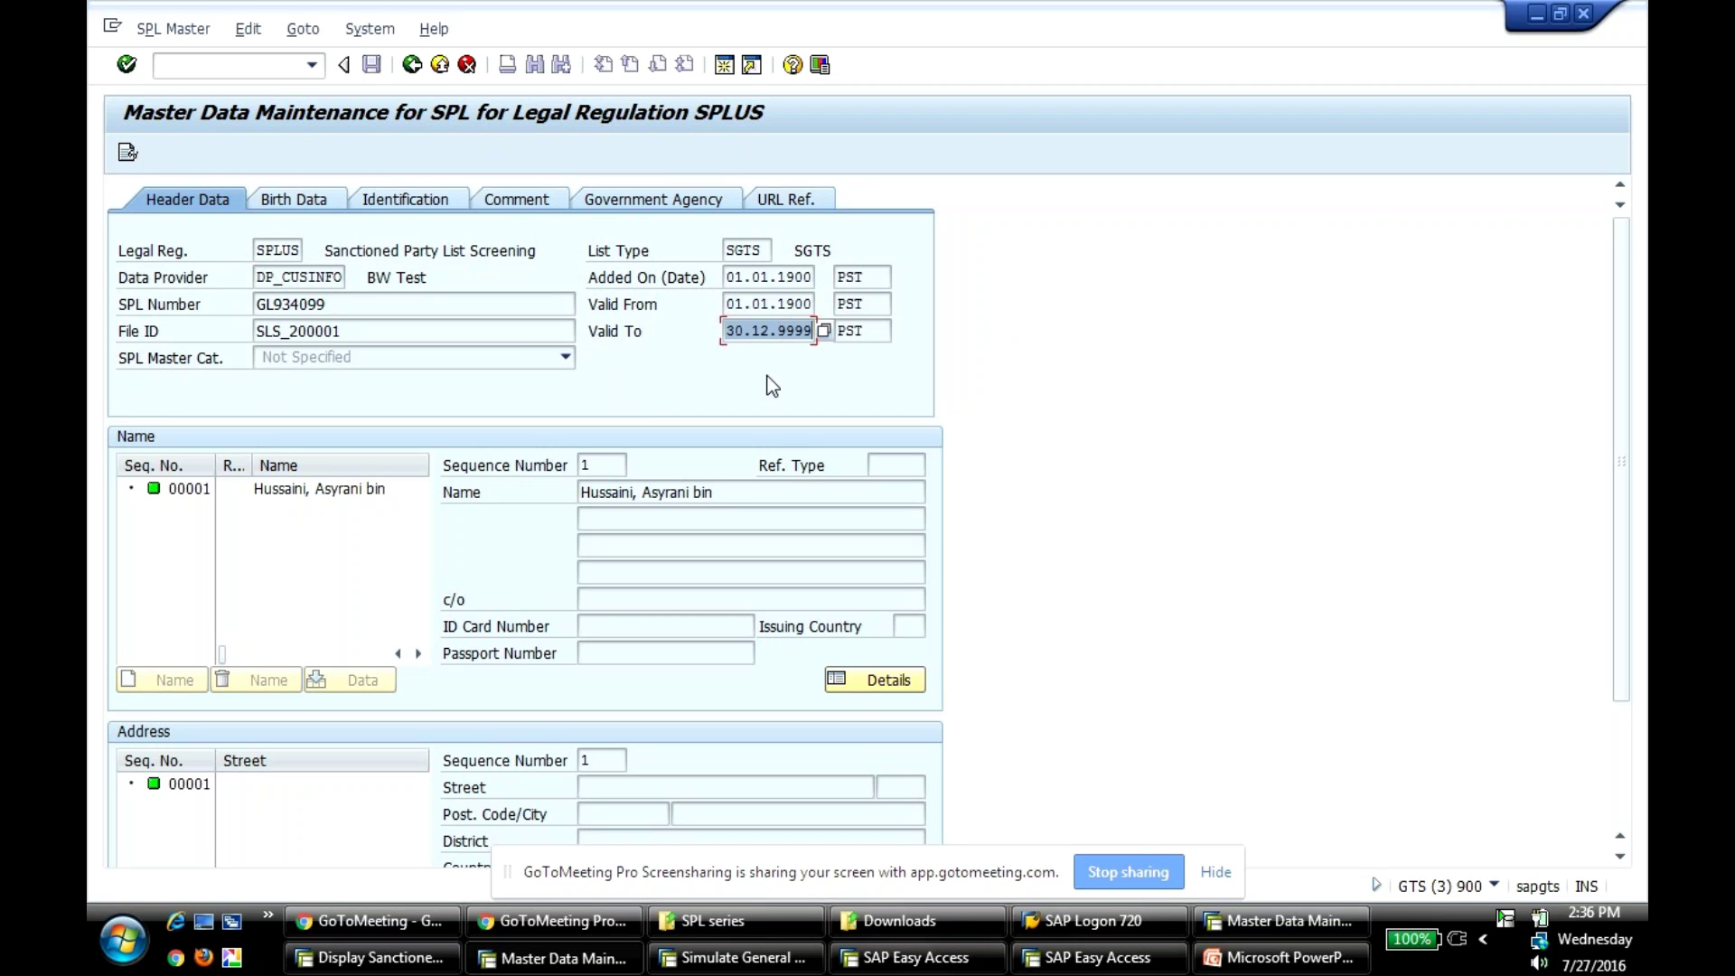
{"action": "double_click", "coordinate": [737, 491]}
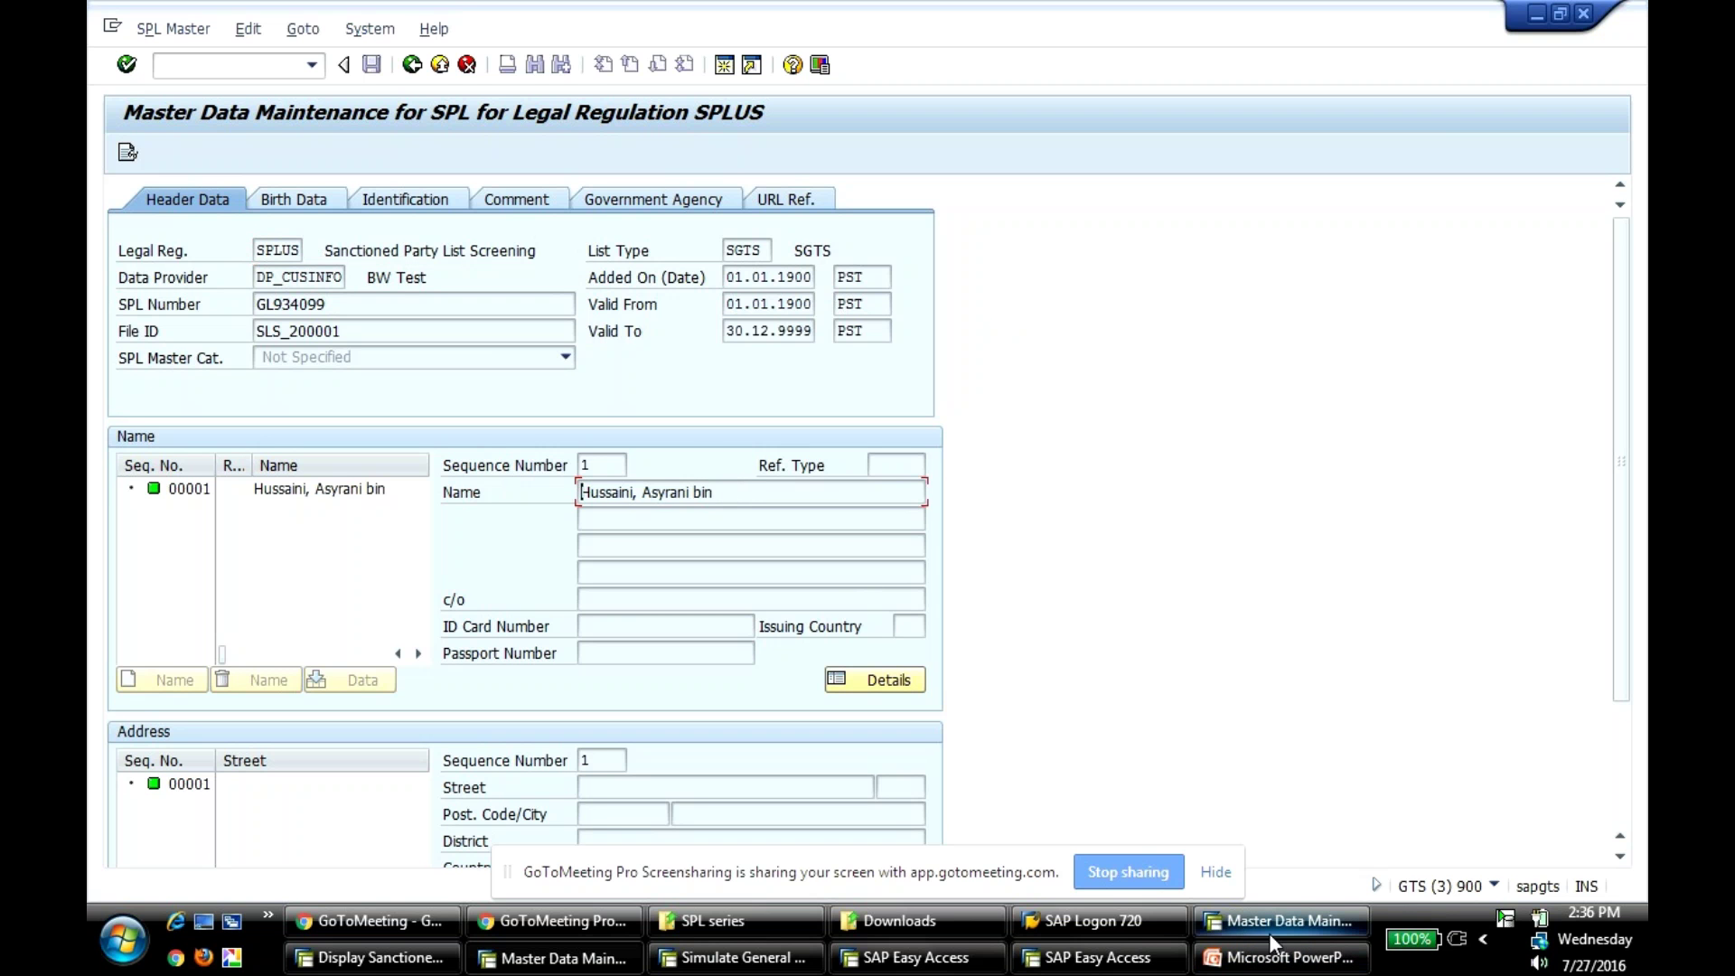
Screen the copied individual's name with the street cleared, returning hits GL934097 and GL934099.
{"action": "left_click", "coordinate": [784, 958]}
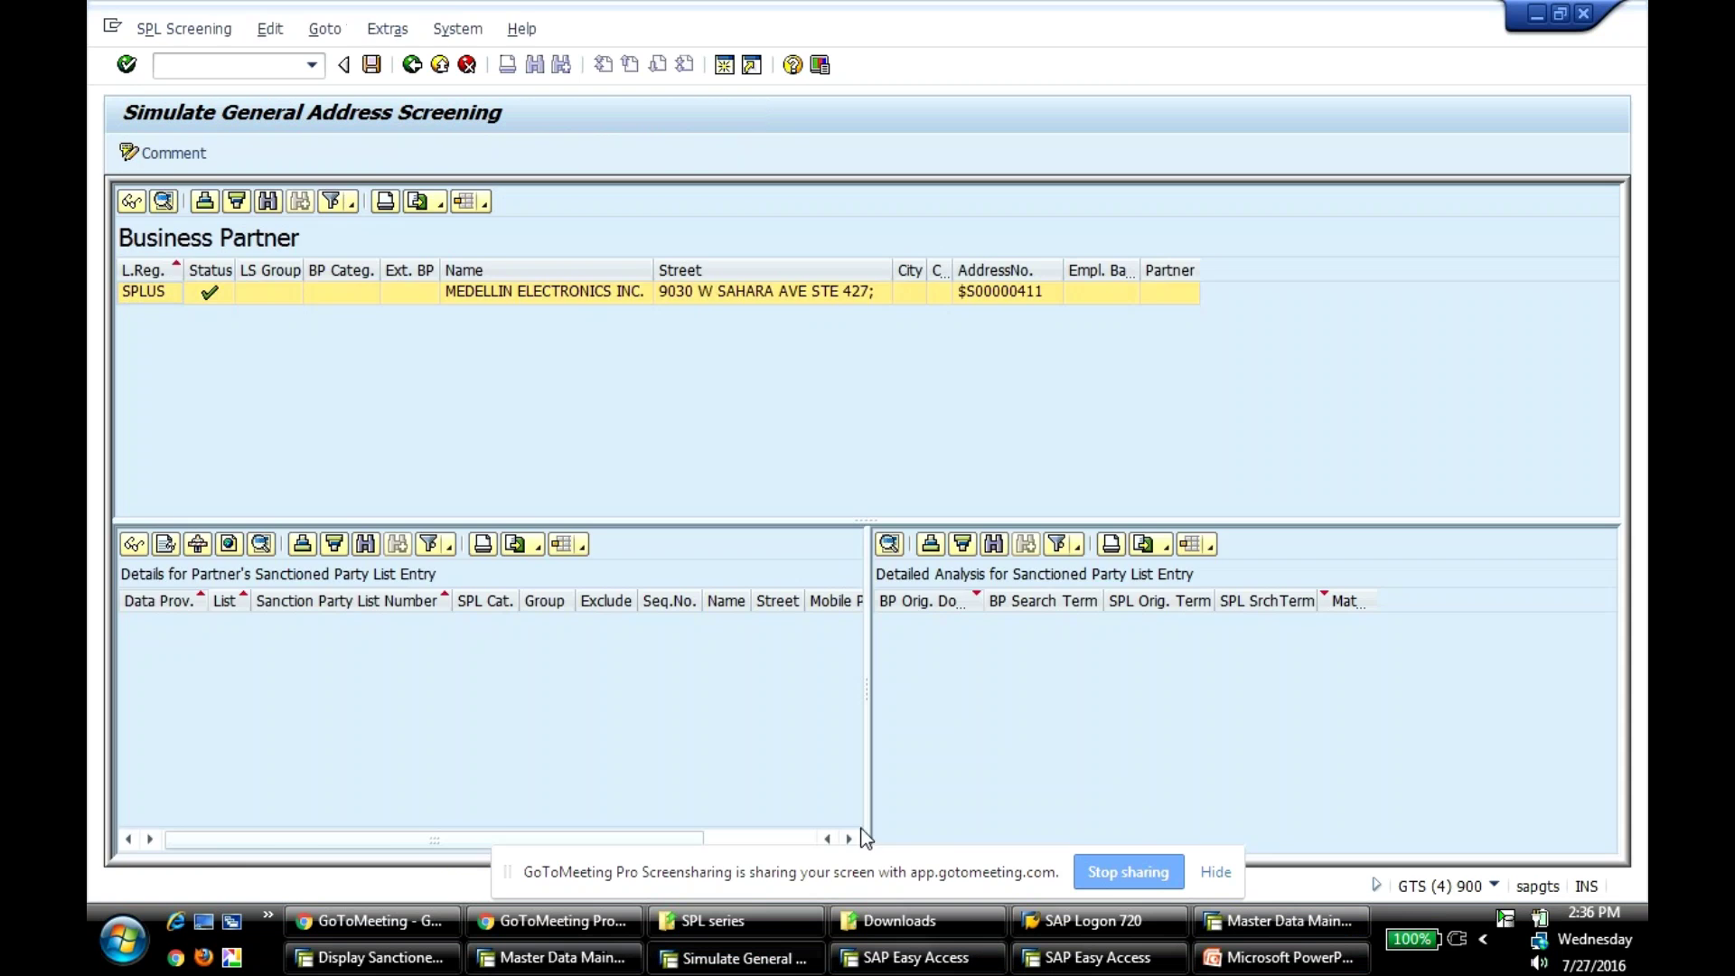
{"action": "left_click", "coordinate": [413, 67]}
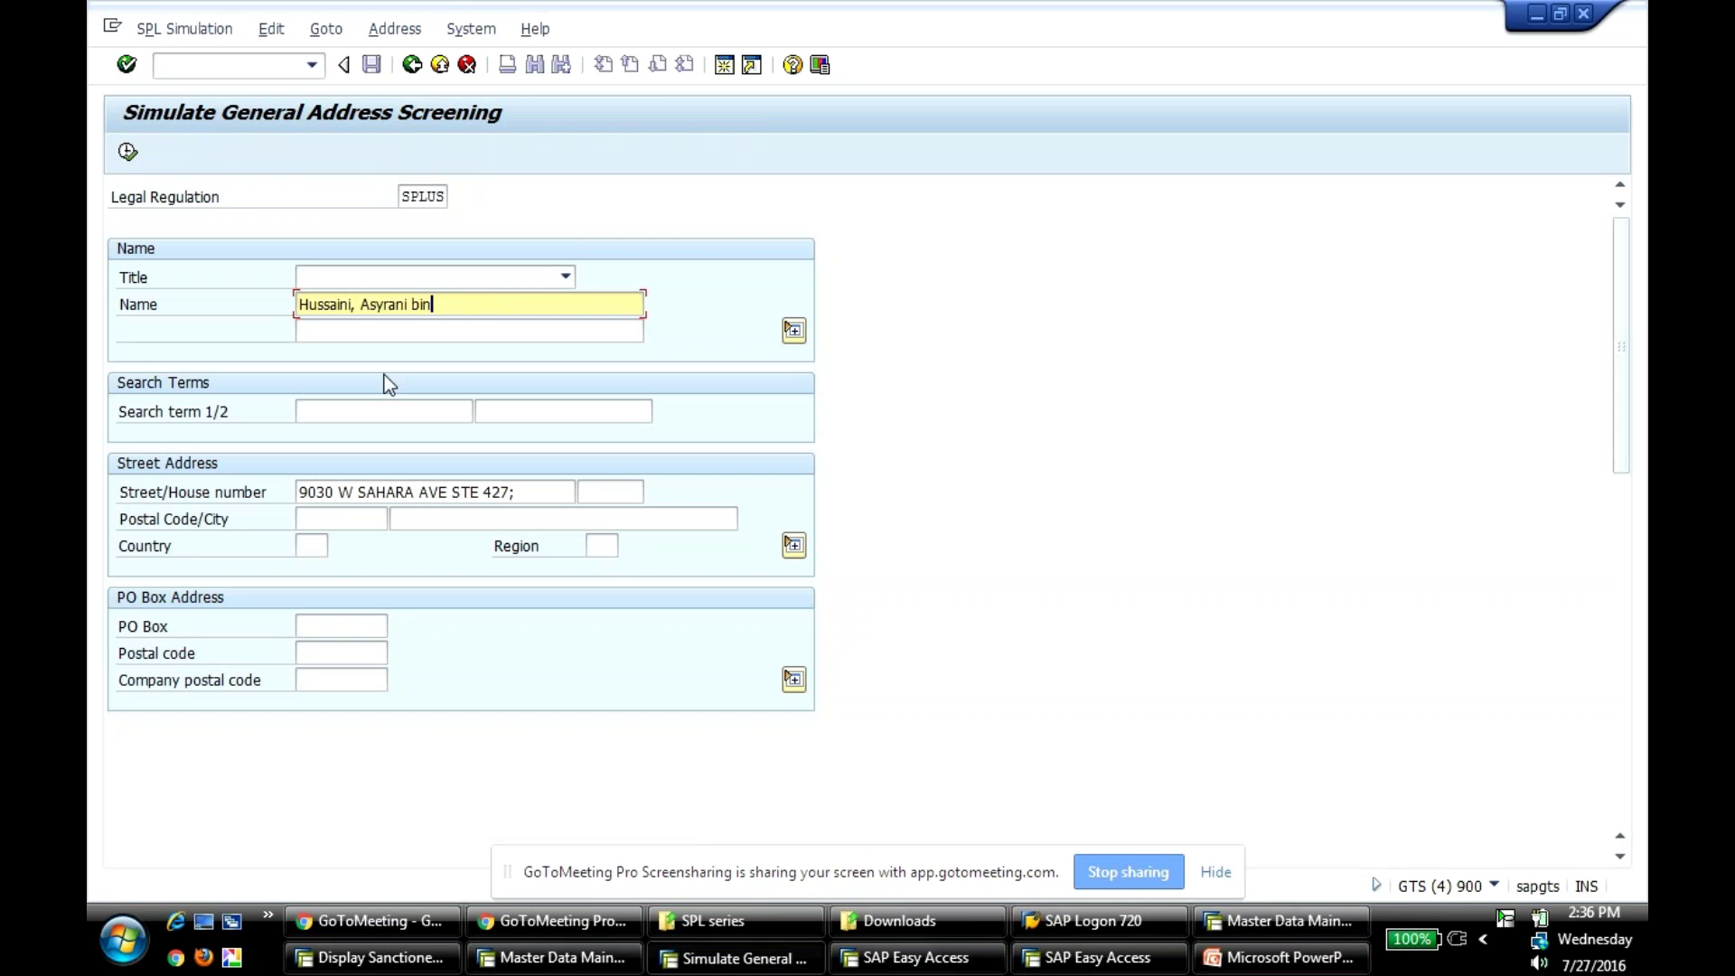
{"action": "left_click", "coordinate": [513, 959]}
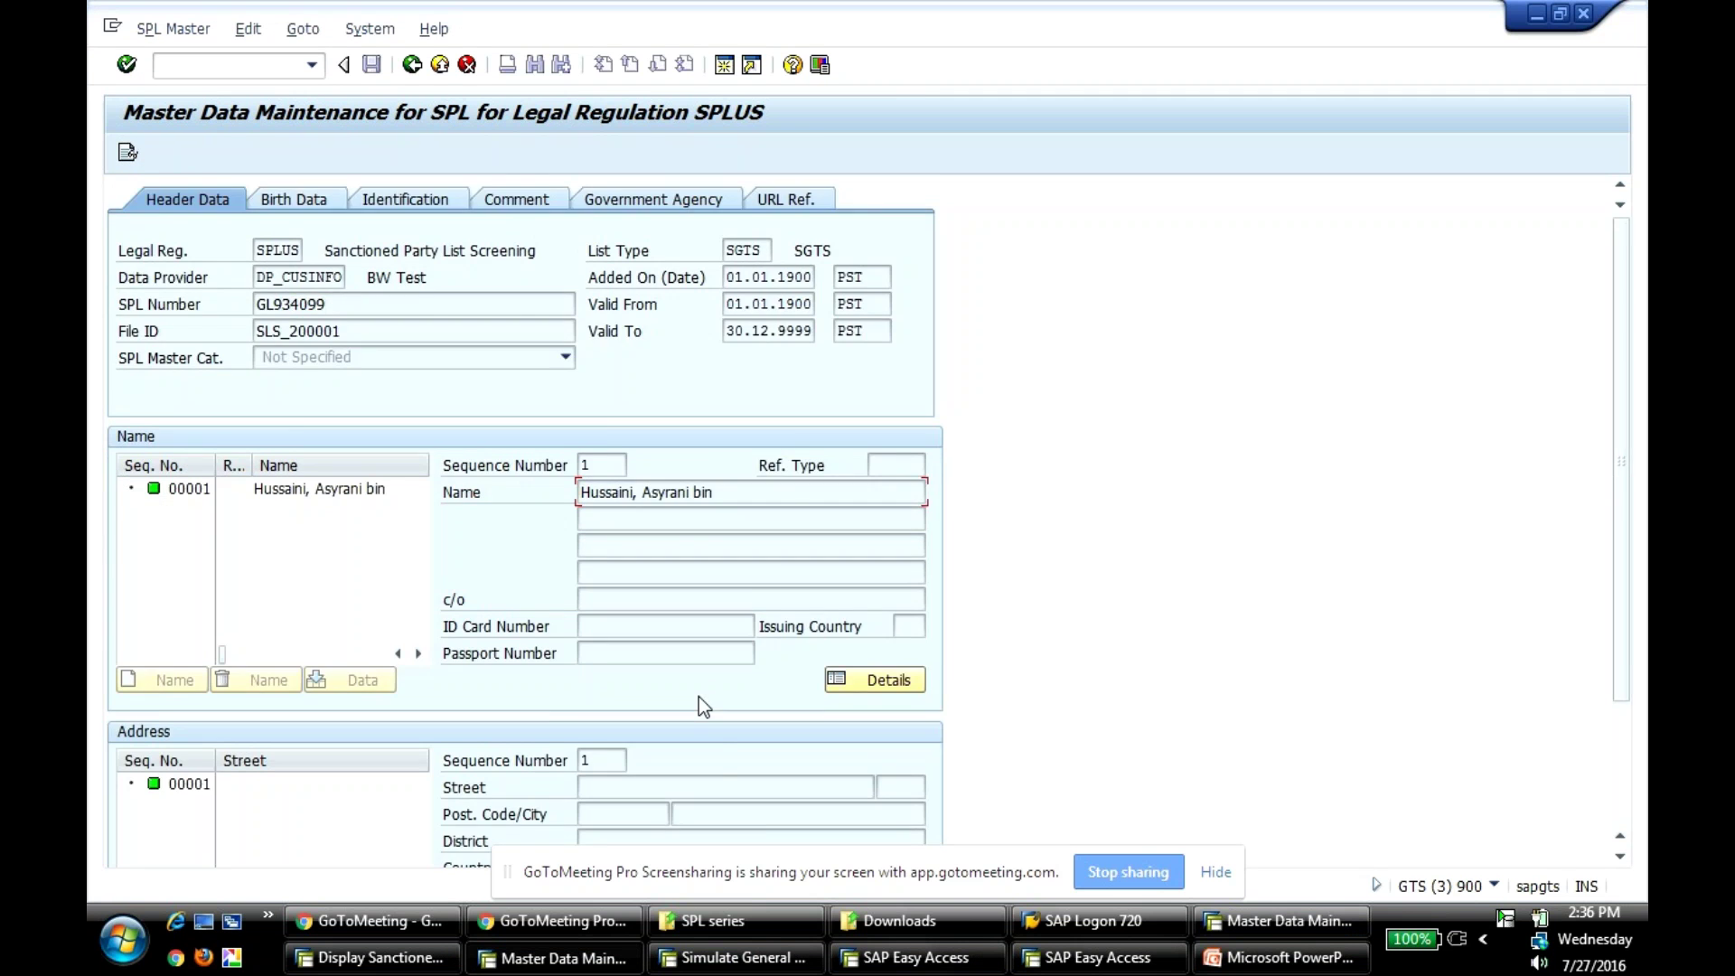
{"action": "scroll", "coordinate": [697, 696], "scroll_direction": "down", "scroll_amount": 1}
{"action": "scroll", "coordinate": [712, 752], "scroll_direction": "down", "scroll_amount": 2}
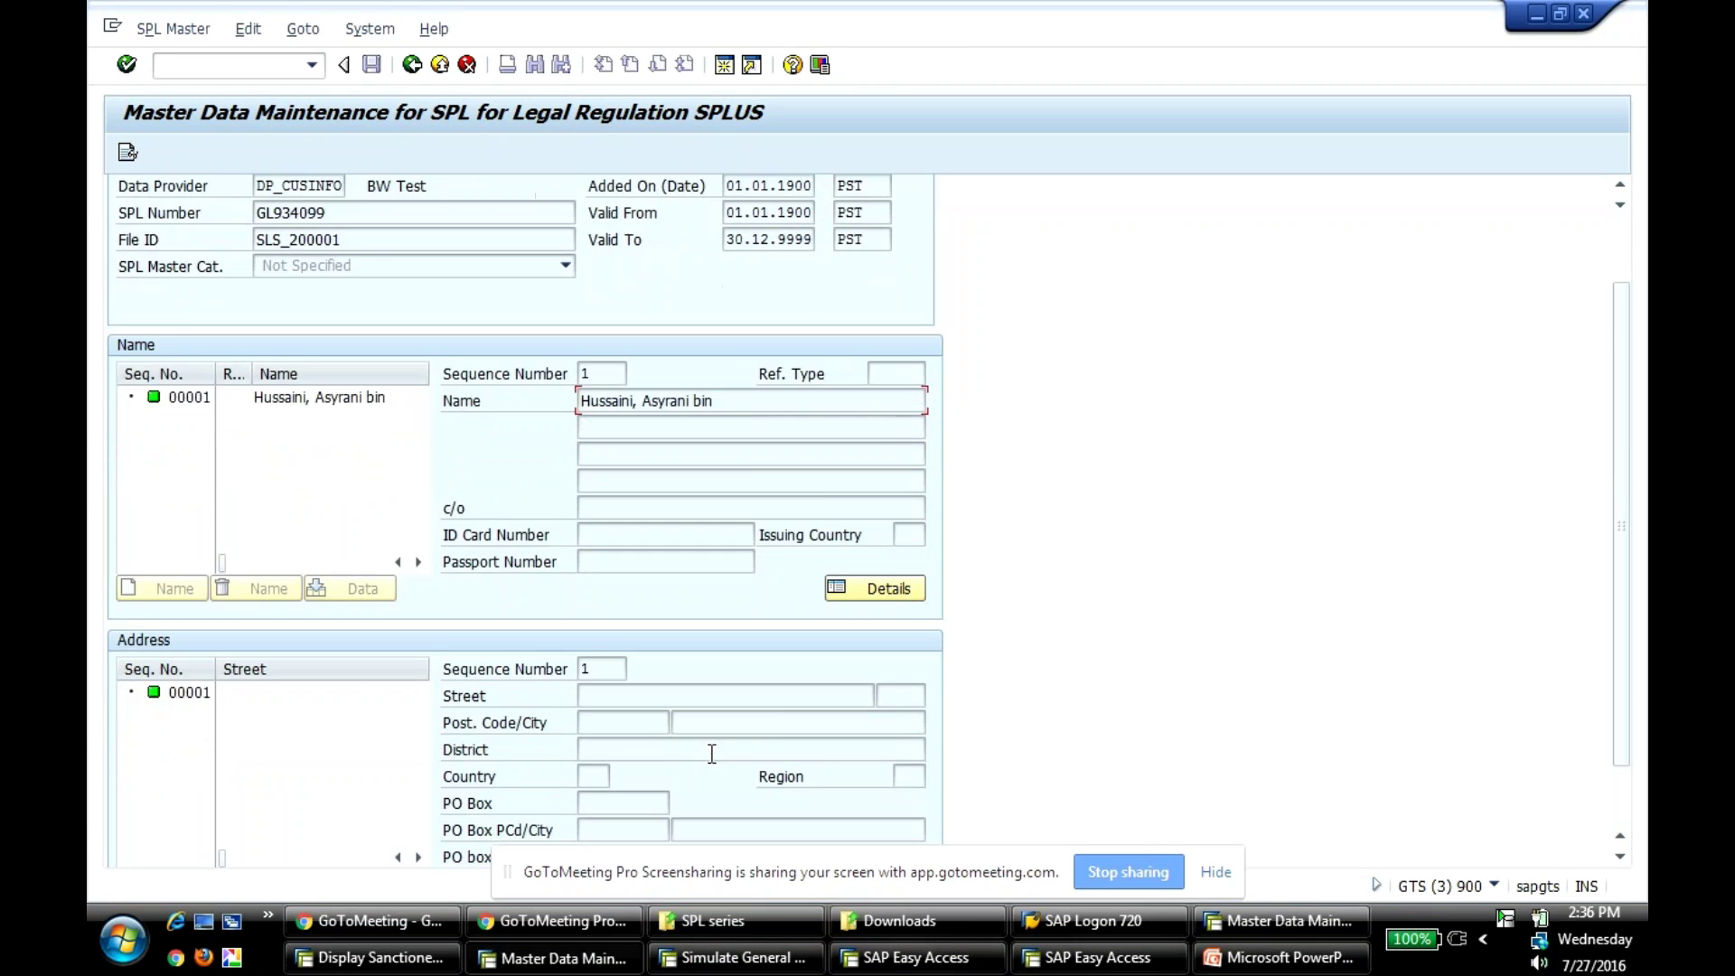
{"action": "scroll", "coordinate": [706, 777], "scroll_direction": "up", "scroll_amount": 1}
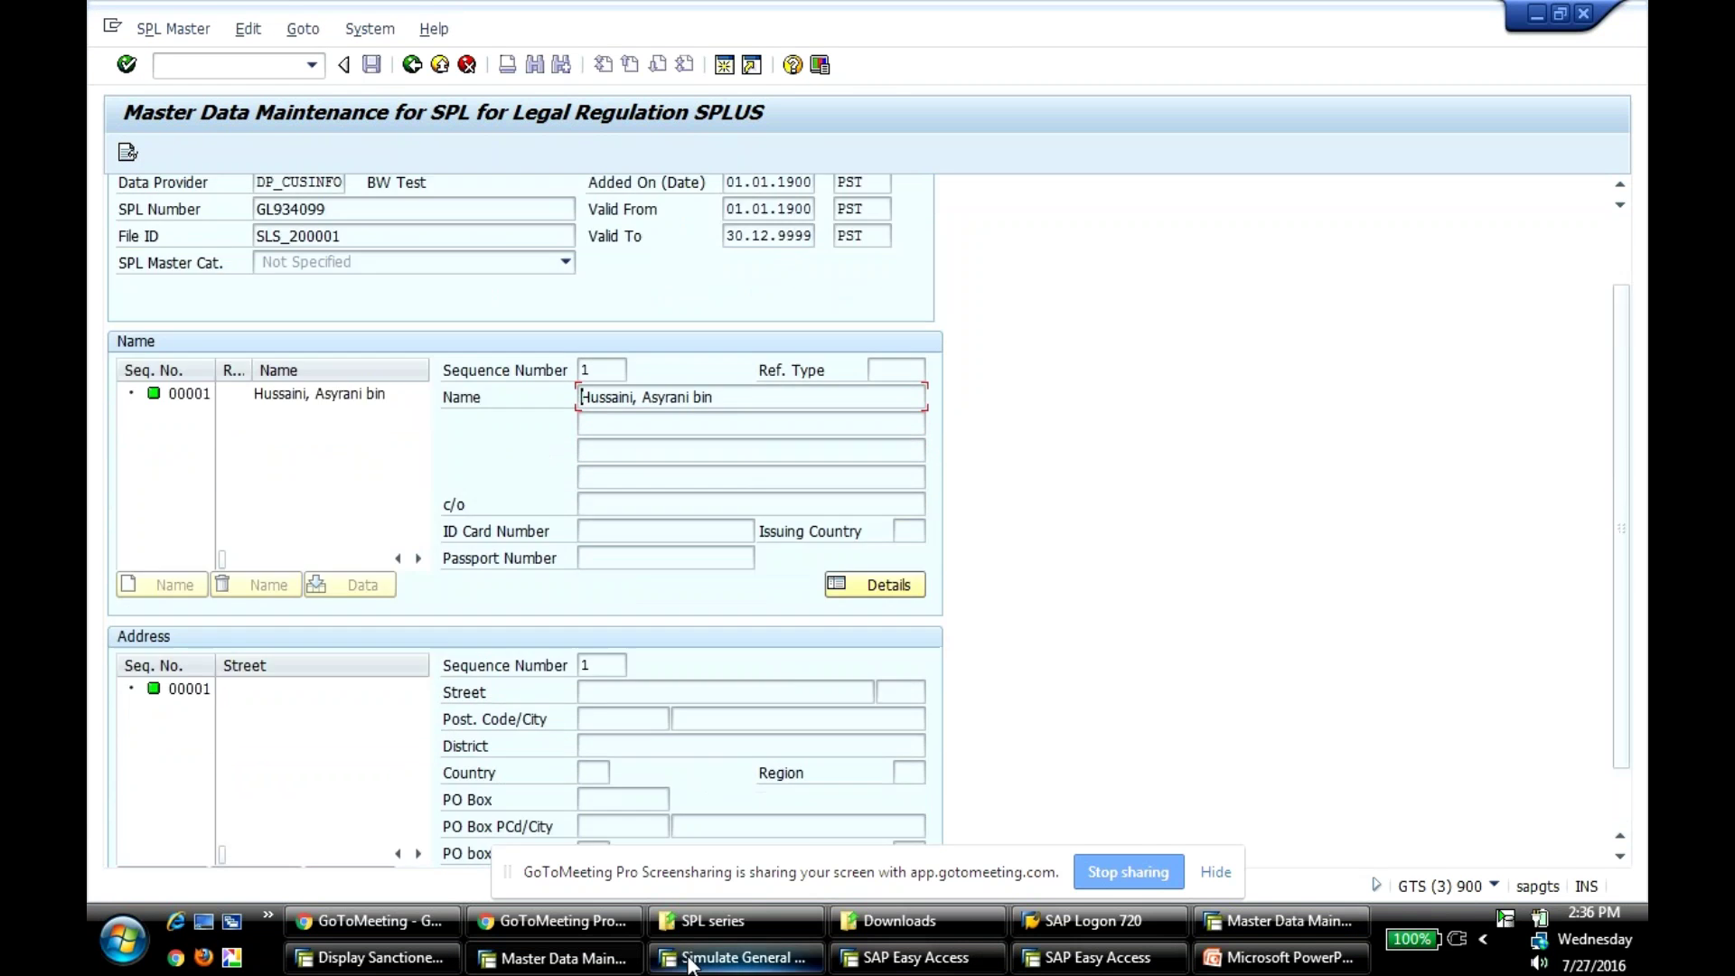
{"action": "left_click", "coordinate": [732, 959]}
{"action": "key", "text": "Delete"}
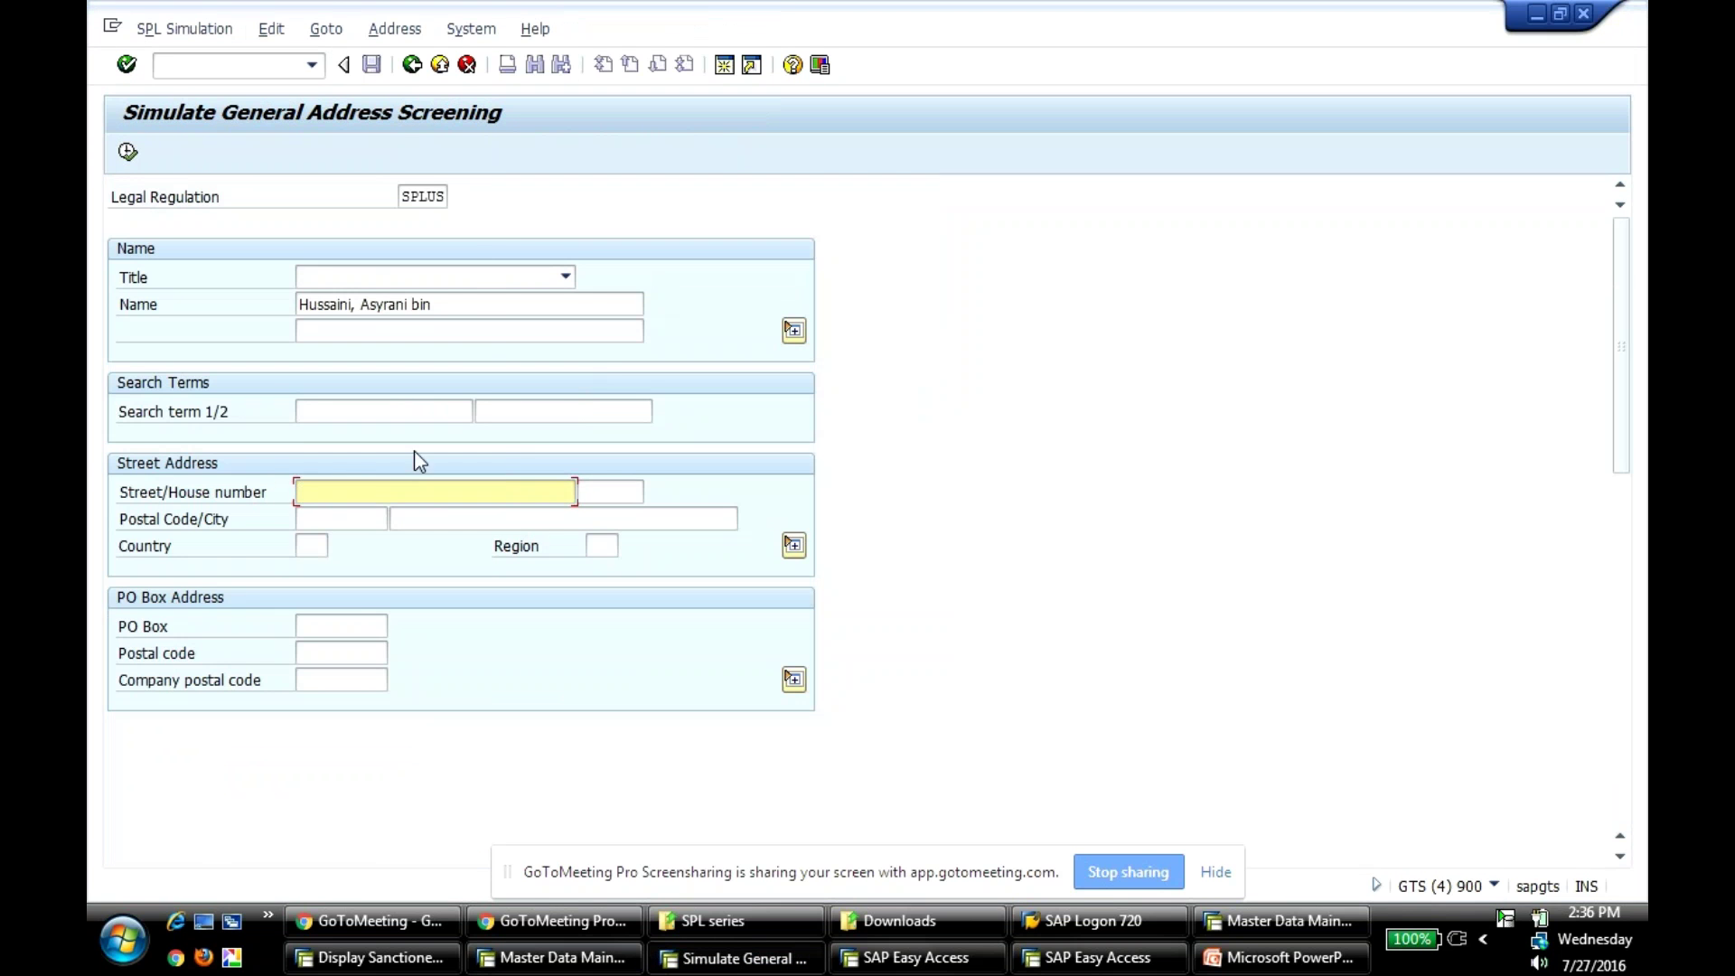
{"action": "left_click", "coordinate": [445, 305]}
{"action": "left_click", "coordinate": [128, 151]}
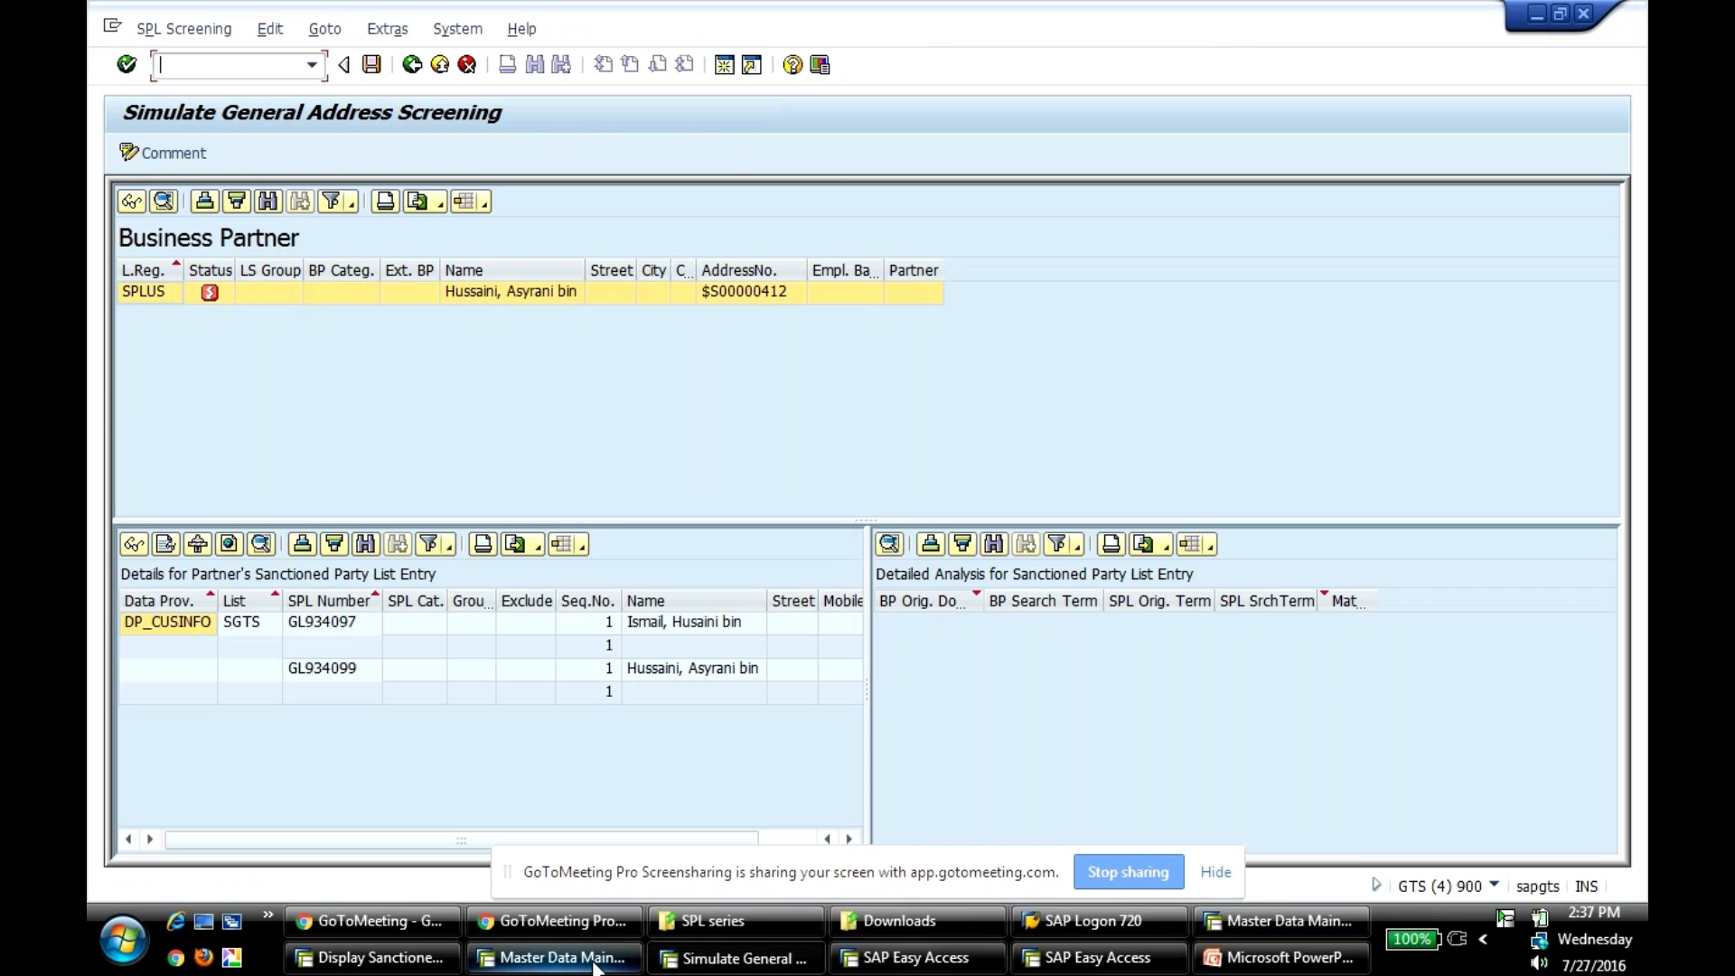
{"action": "left_click", "coordinate": [593, 960]}
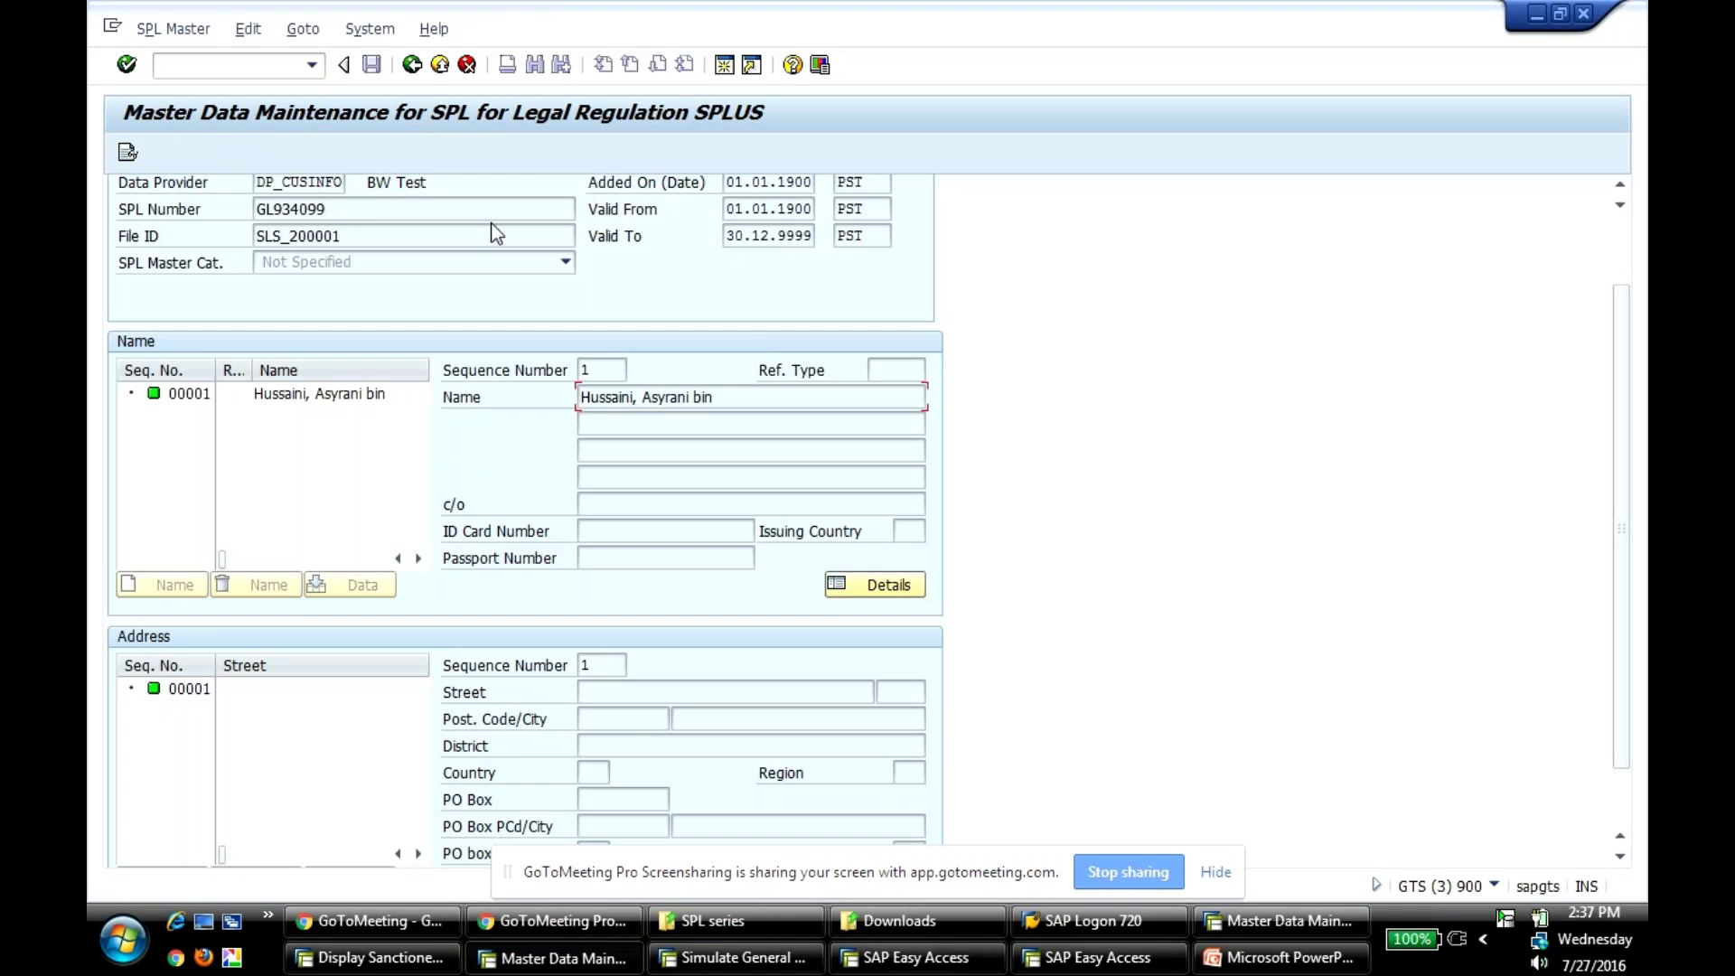
{"action": "scroll", "coordinate": [753, 333], "scroll_direction": "up", "scroll_amount": 1}
{"action": "left_click_drag", "start_coordinate": [256, 264], "coordinate": [329, 287]}
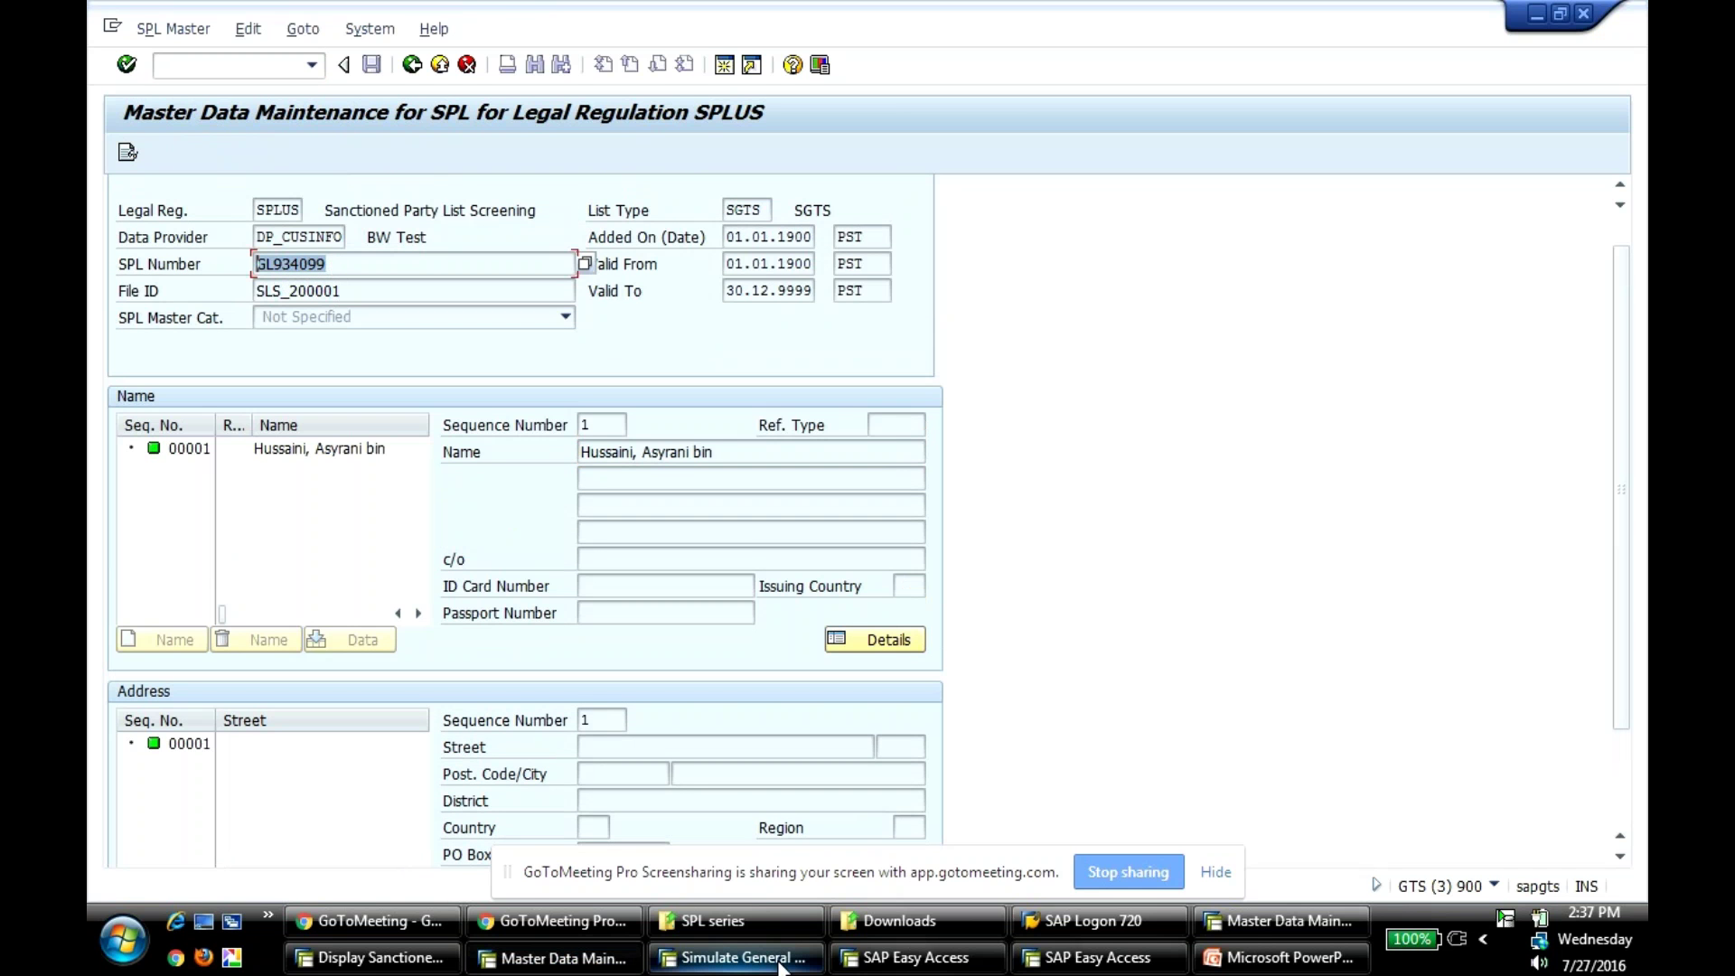
{"action": "left_click", "coordinate": [734, 957]}
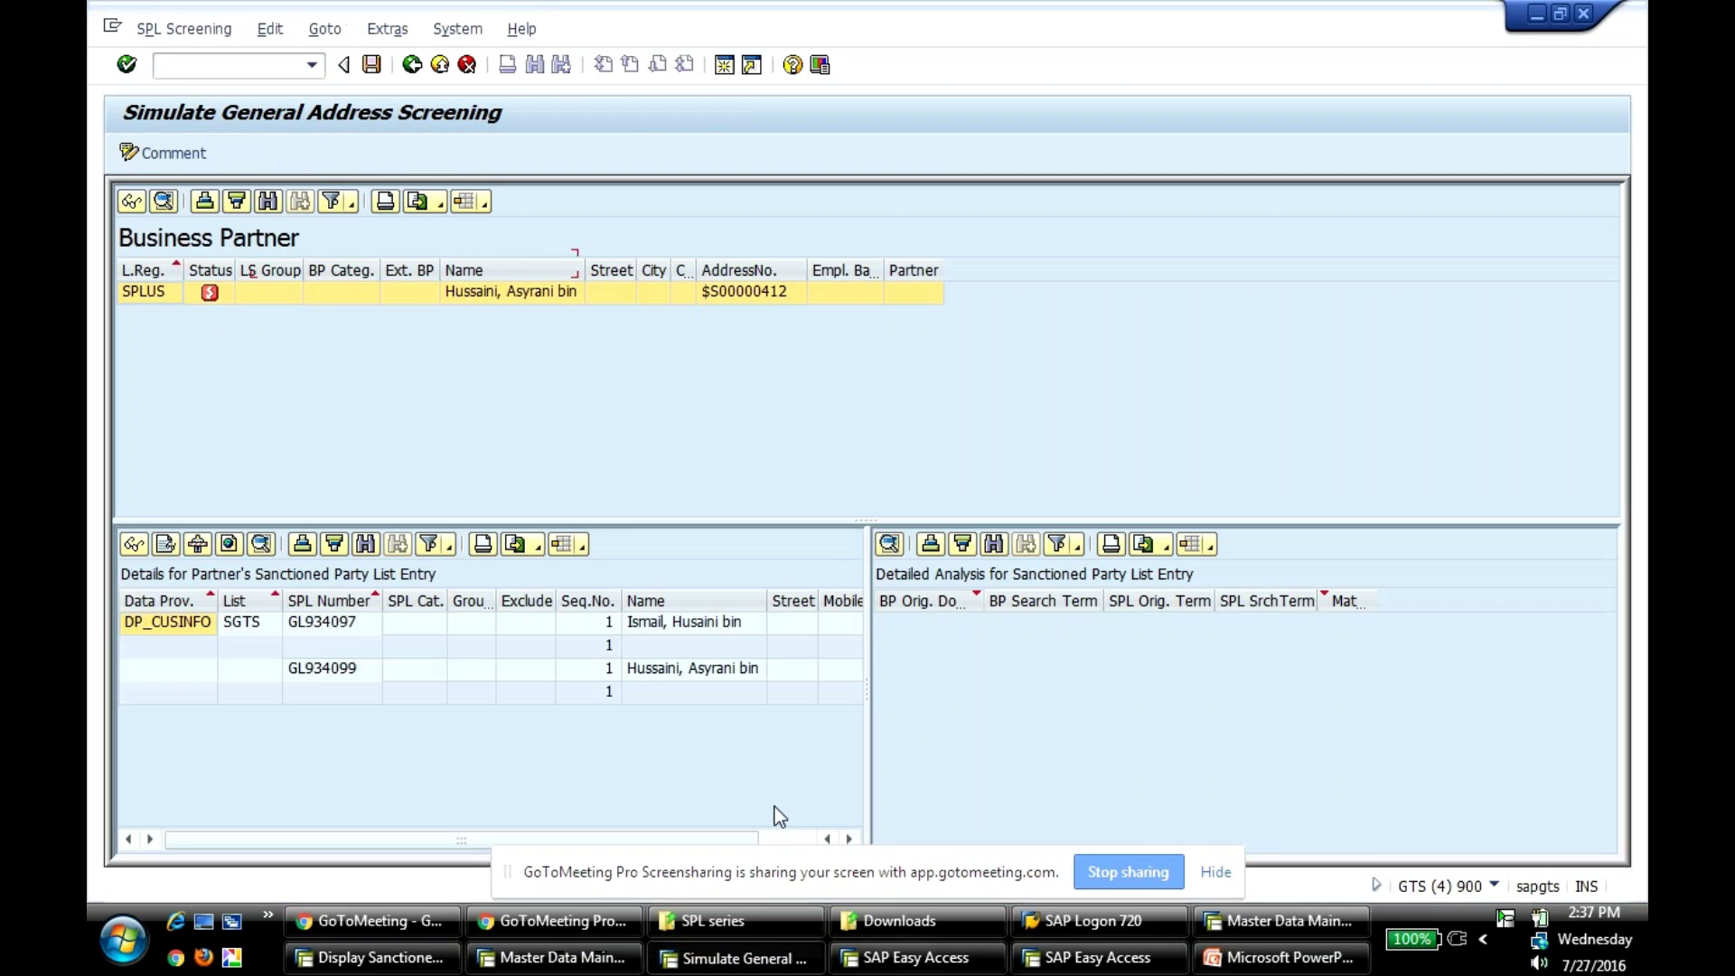